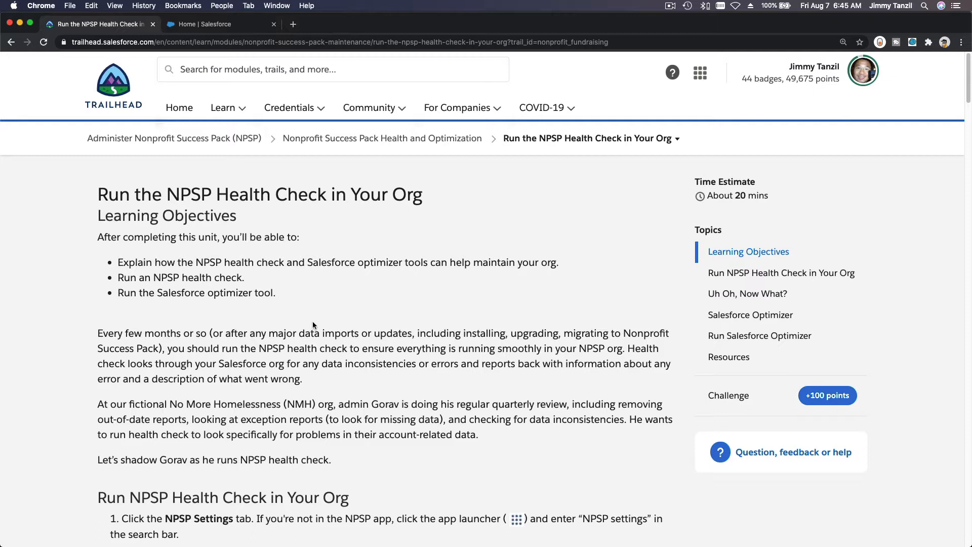
{"action": "scroll", "coordinate": [312, 325], "scroll_direction": "down", "scroll_amount": 1}
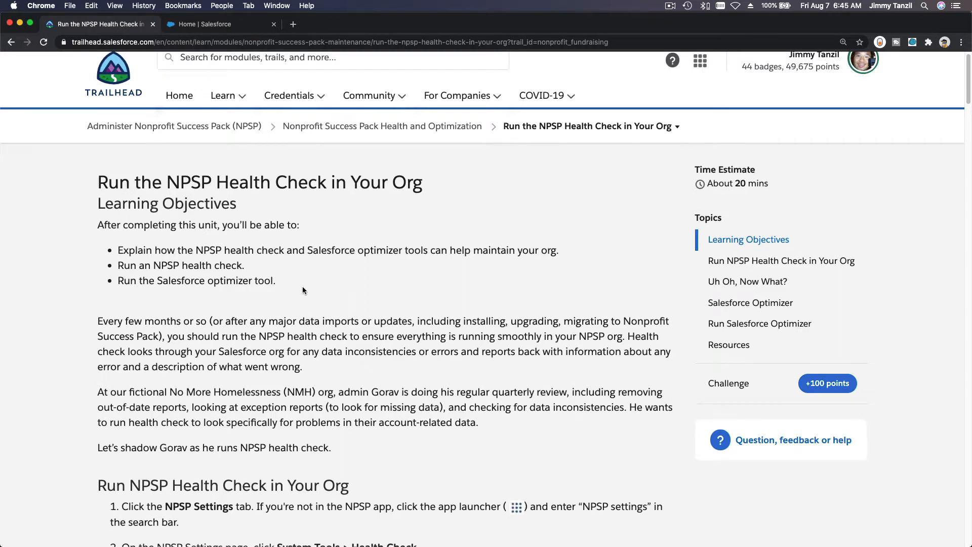
{"action": "scroll", "coordinate": [303, 288], "scroll_direction": "down", "scroll_amount": 2}
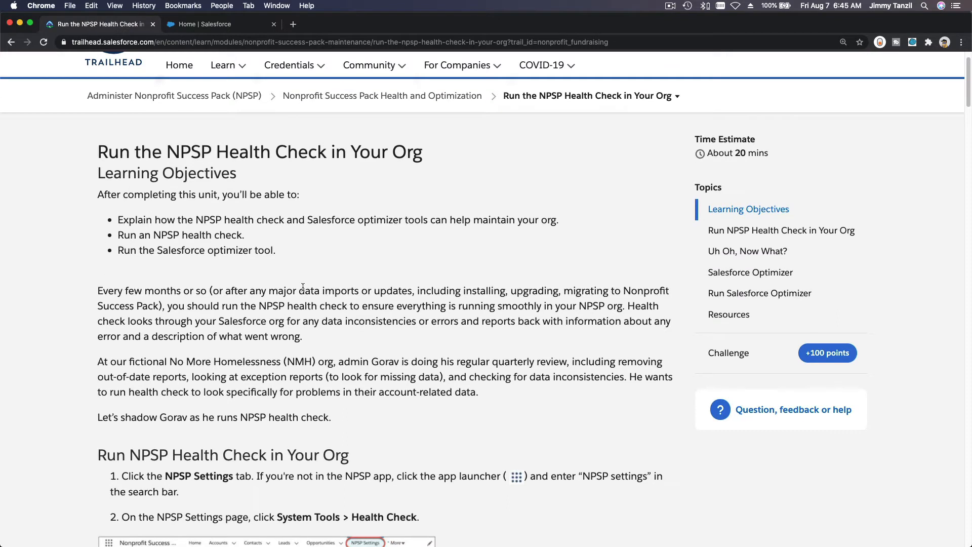
{"action": "scroll", "coordinate": [303, 287], "scroll_direction": "down", "scroll_amount": 1}
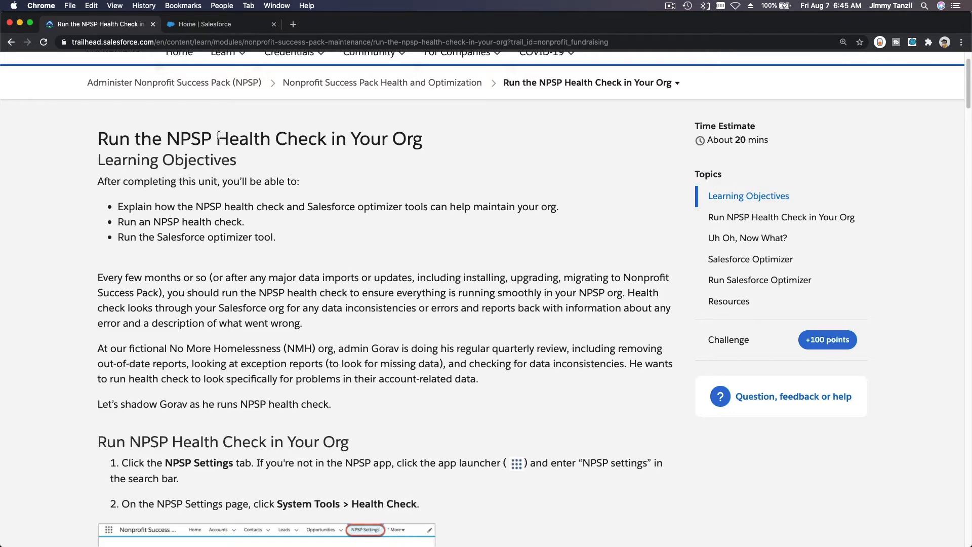
Reach NPSP Settings in the Salesforce org via the App Launcher.
{"action": "left_click", "coordinate": [195, 27]}
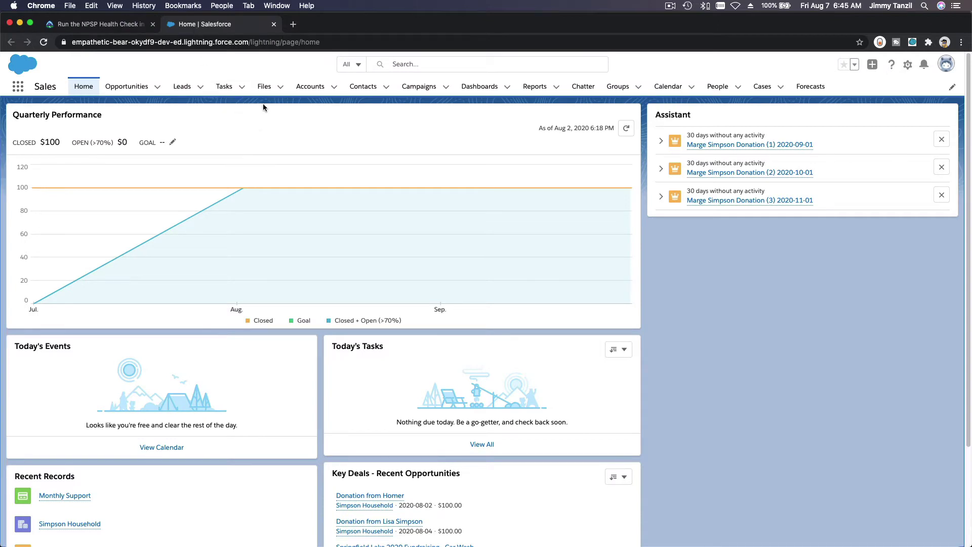
{"action": "left_click", "coordinate": [18, 88]}
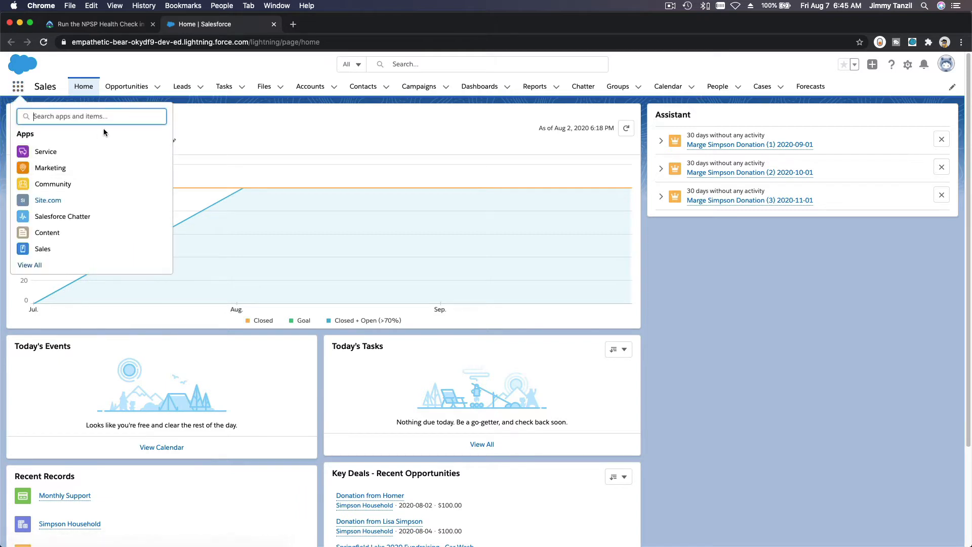
{"action": "type", "text": "NPSP Se"}
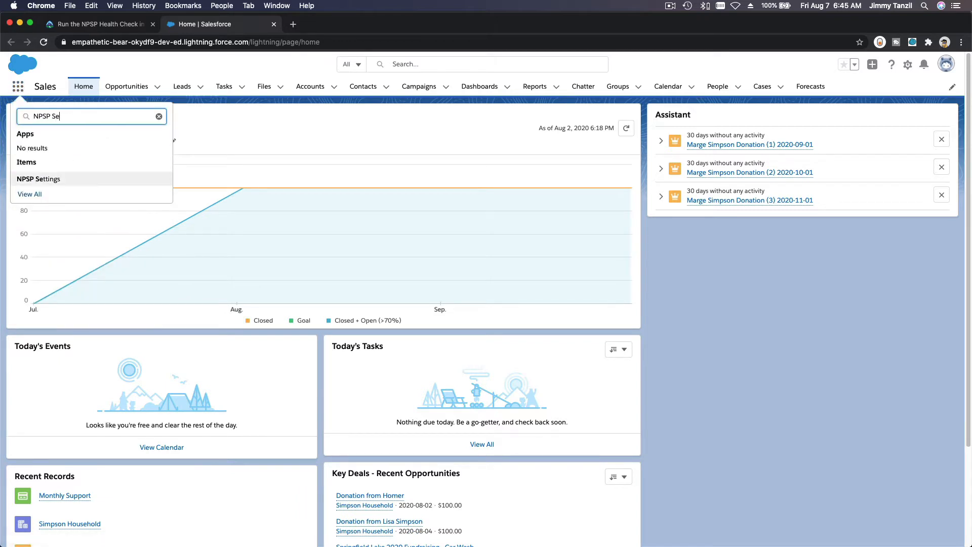
{"action": "left_click", "coordinate": [56, 179]}
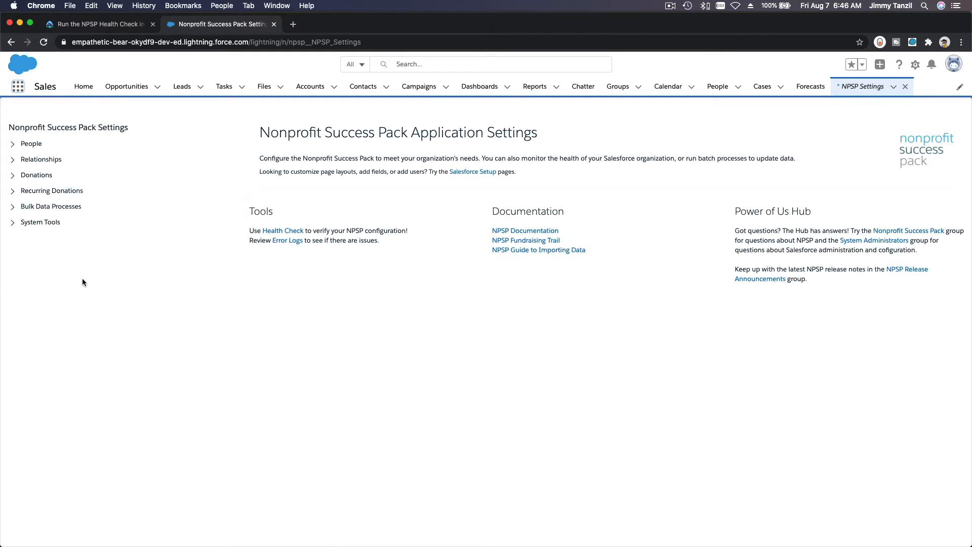
Start the NPSP Health Check from System Tools > Health Check.
{"action": "left_click", "coordinate": [13, 224]}
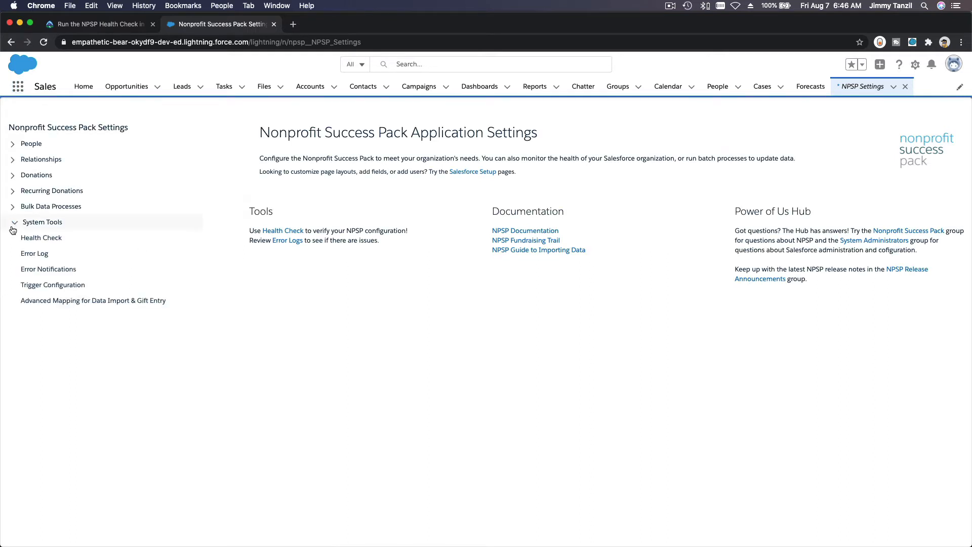
{"action": "left_click", "coordinate": [49, 241]}
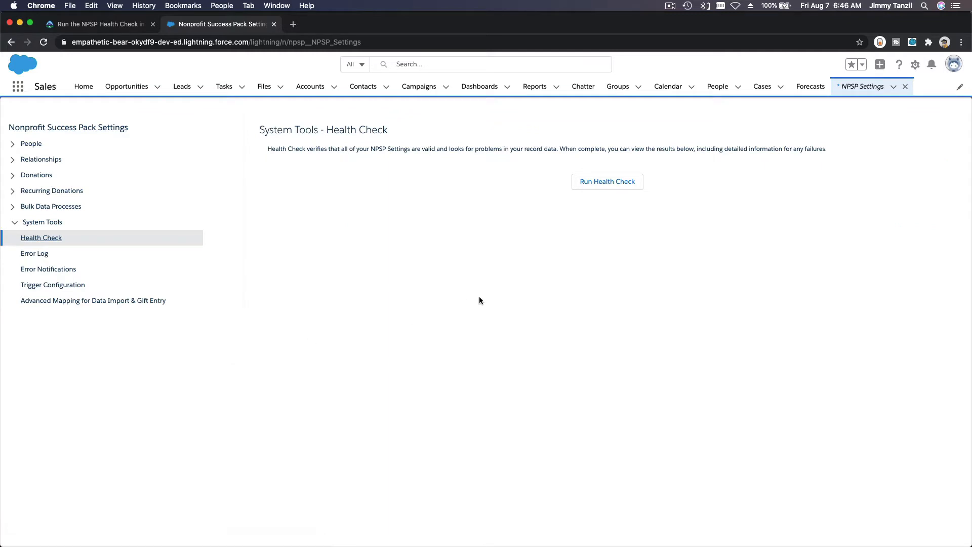
{"action": "left_click", "coordinate": [607, 181]}
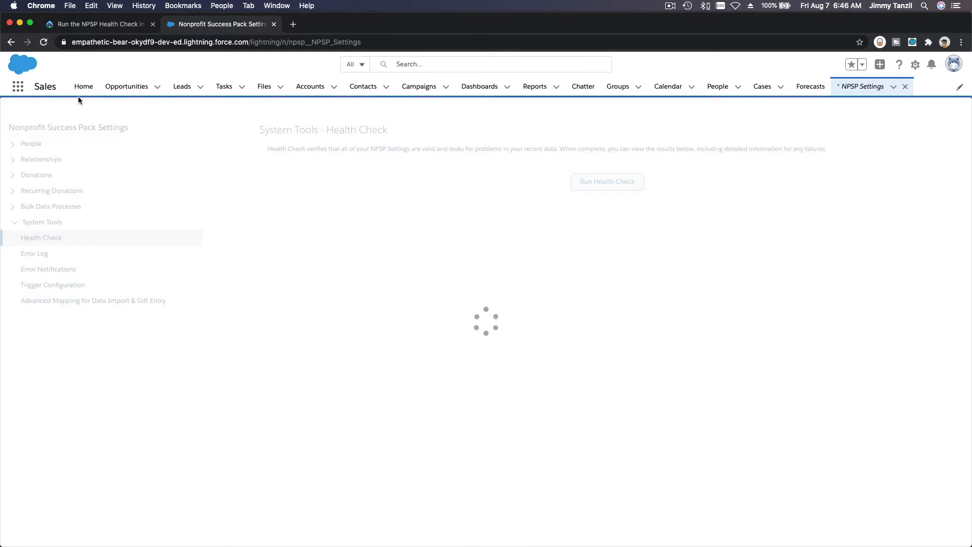
Return to the Trailhead unit and read the health check steps and the fixing-errors section.
{"action": "left_click", "coordinate": [95, 23]}
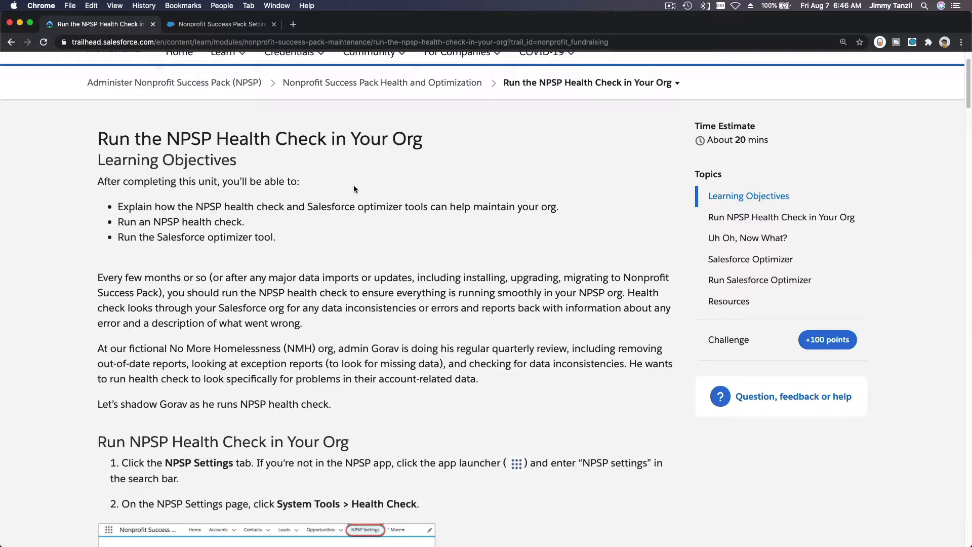
{"action": "scroll", "coordinate": [354, 188], "scroll_direction": "down", "scroll_amount": 2}
{"action": "scroll", "coordinate": [353, 189], "scroll_direction": "down", "scroll_amount": 3}
{"action": "scroll", "coordinate": [353, 188], "scroll_direction": "down", "scroll_amount": 2}
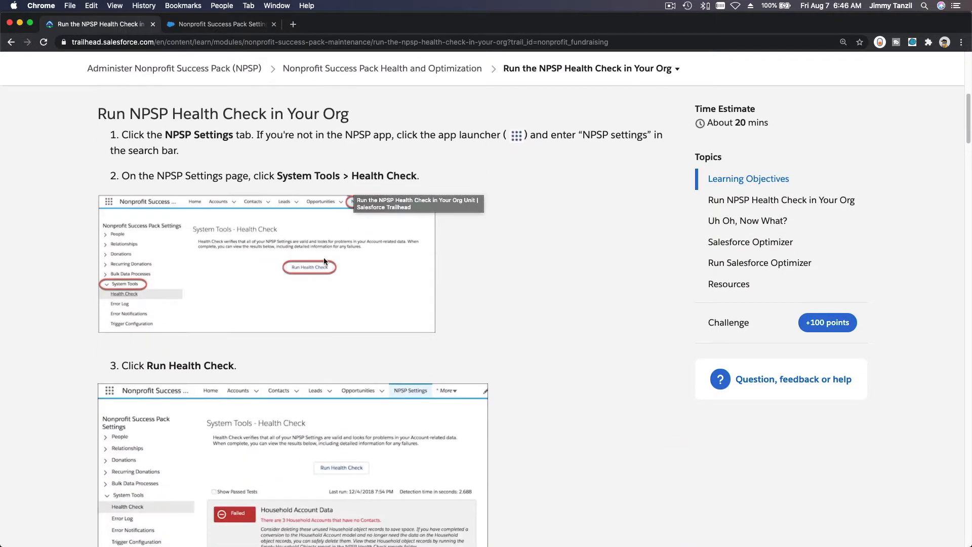
{"action": "scroll", "coordinate": [440, 269], "scroll_direction": "down", "scroll_amount": 3}
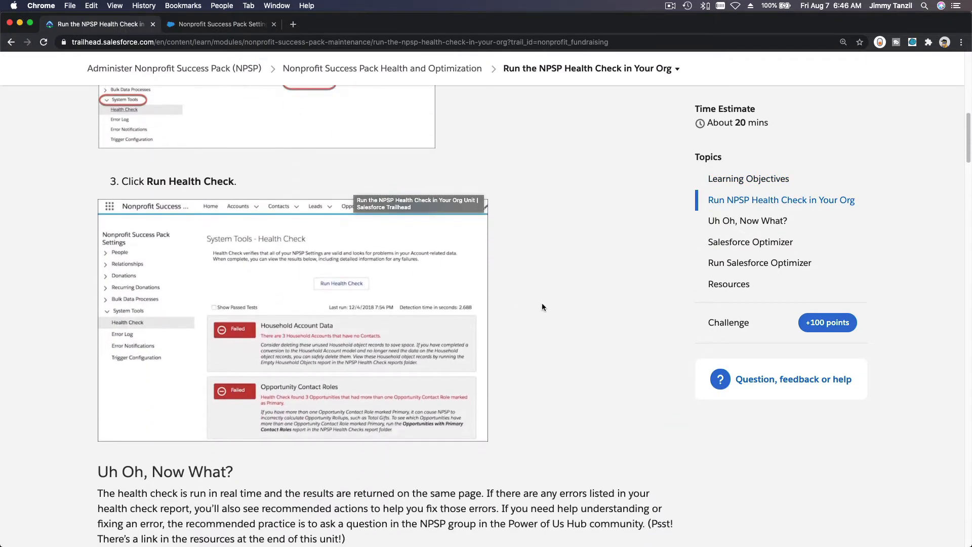
{"action": "scroll", "coordinate": [297, 329], "scroll_direction": "down", "scroll_amount": 1}
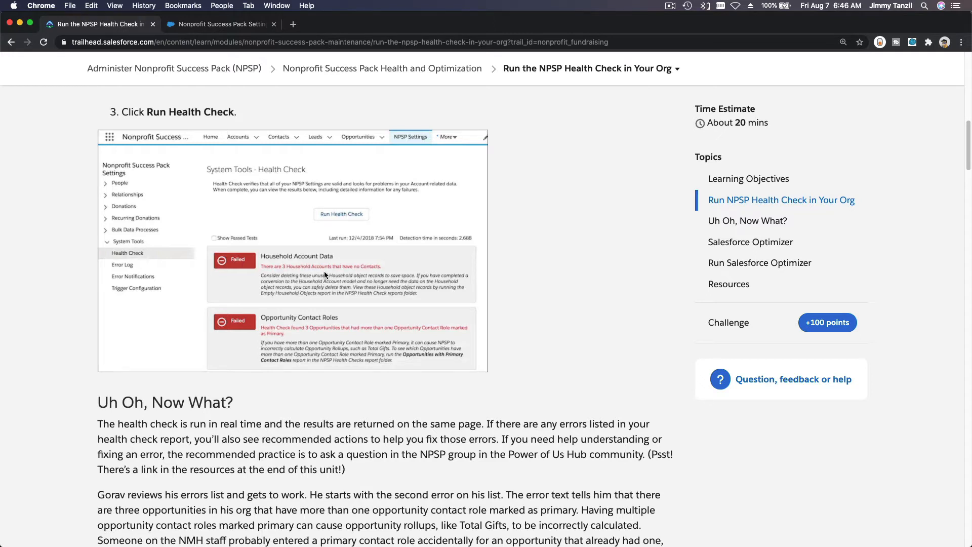
{"action": "scroll", "coordinate": [325, 271], "scroll_direction": "down", "scroll_amount": 2}
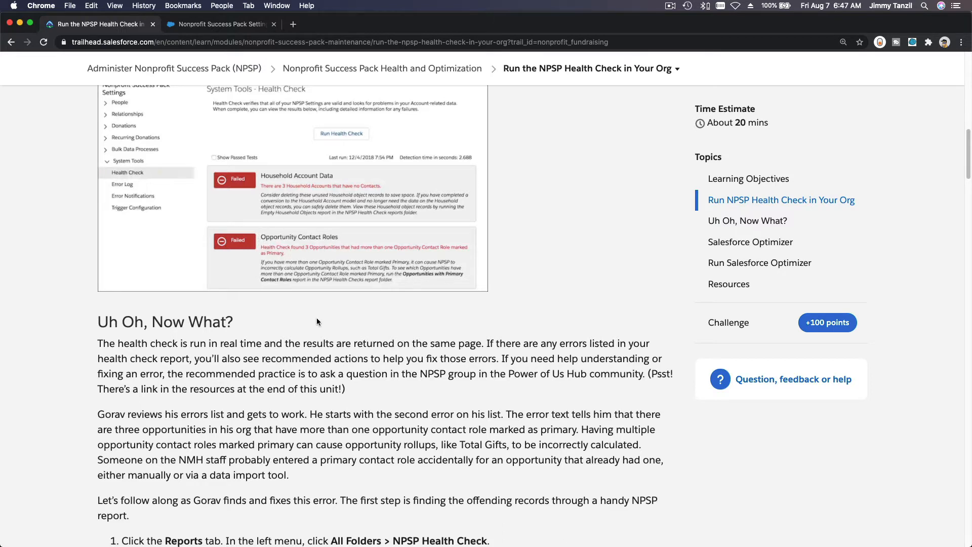
{"action": "scroll", "coordinate": [308, 233], "scroll_direction": "down", "scroll_amount": 3}
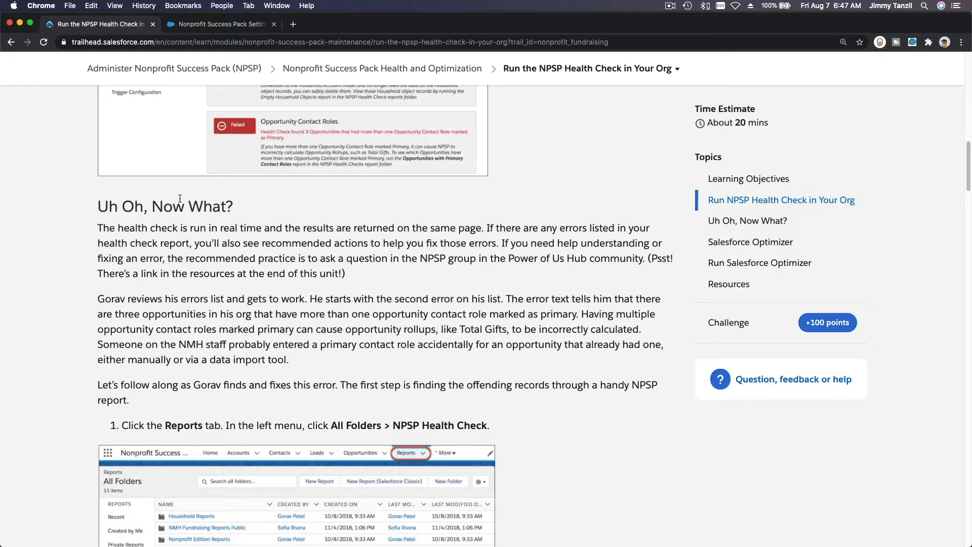
{"action": "scroll", "coordinate": [181, 199], "scroll_direction": "down", "scroll_amount": 2}
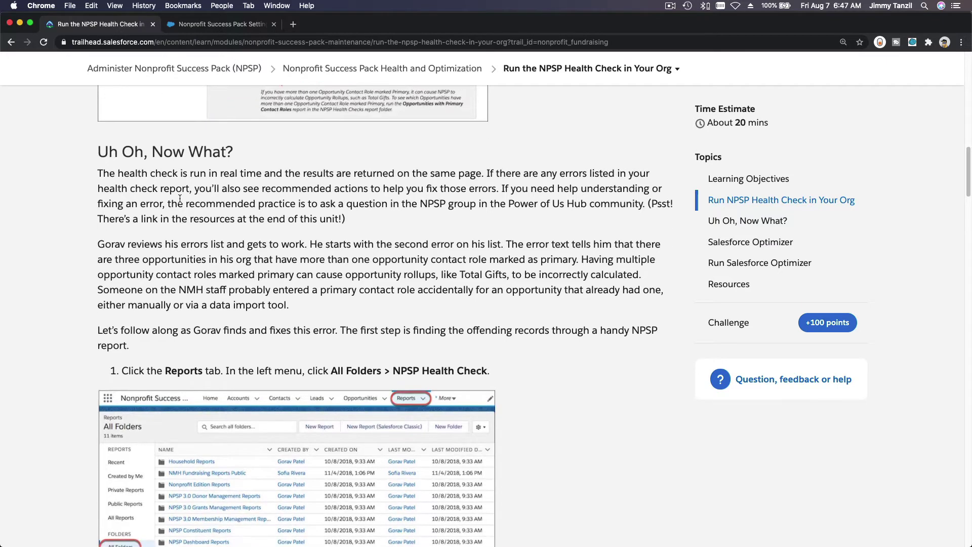
{"action": "scroll", "coordinate": [290, 229], "scroll_direction": "down", "scroll_amount": 4}
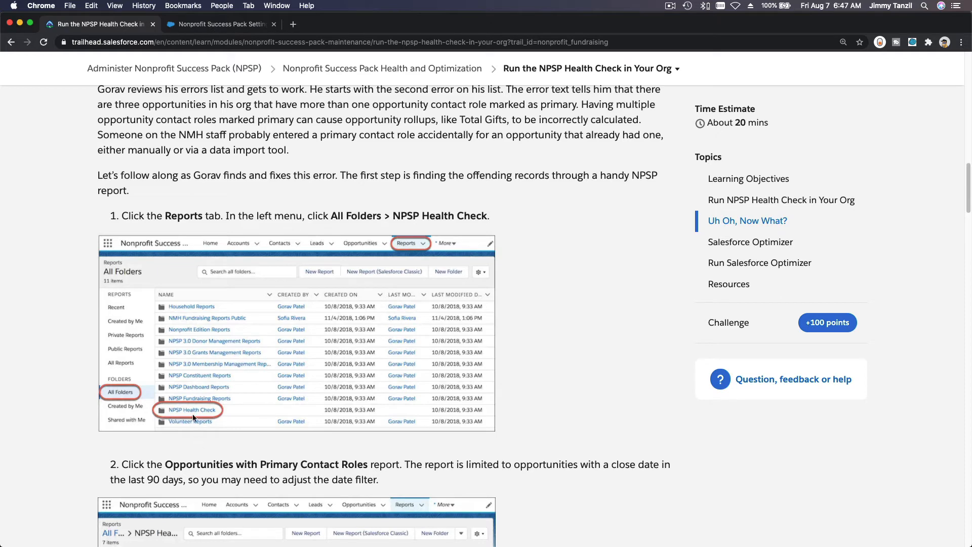
Review the Health Check results with passed tests shown, then hidden to leave only the failure and warning.
{"action": "left_click", "coordinate": [211, 26]}
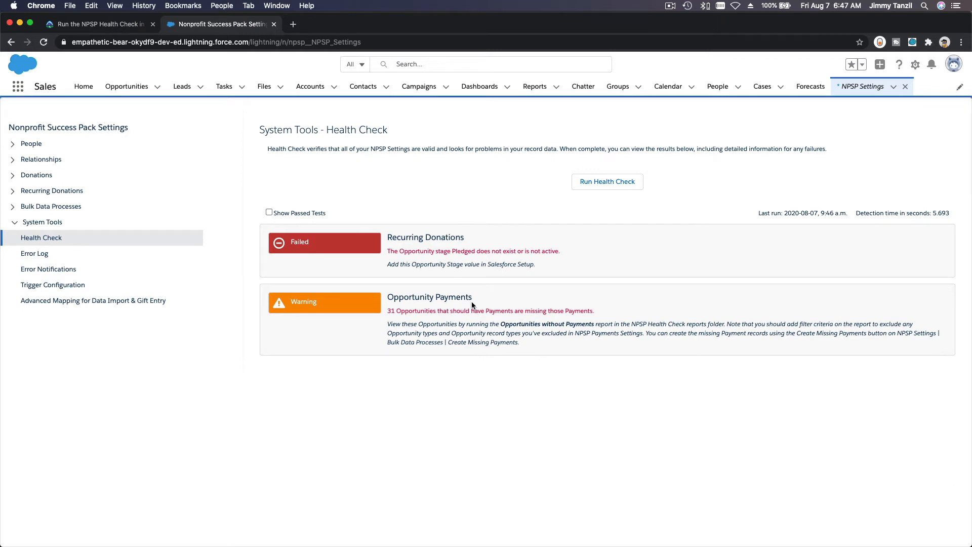
{"action": "left_click", "coordinate": [268, 213]}
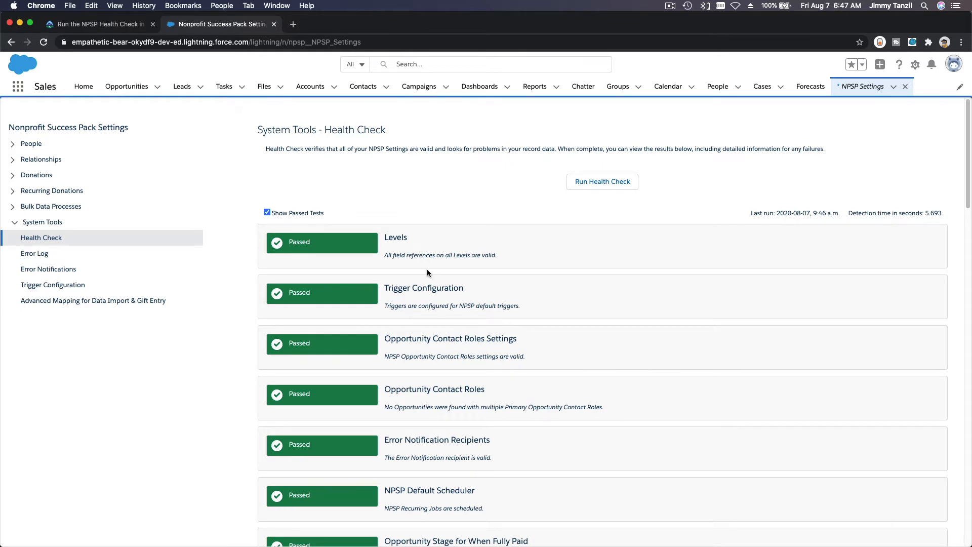
{"action": "scroll", "coordinate": [427, 269], "scroll_direction": "down", "scroll_amount": 2}
{"action": "scroll", "coordinate": [427, 270], "scroll_direction": "down", "scroll_amount": 2}
{"action": "scroll", "coordinate": [427, 270], "scroll_direction": "down", "scroll_amount": 5}
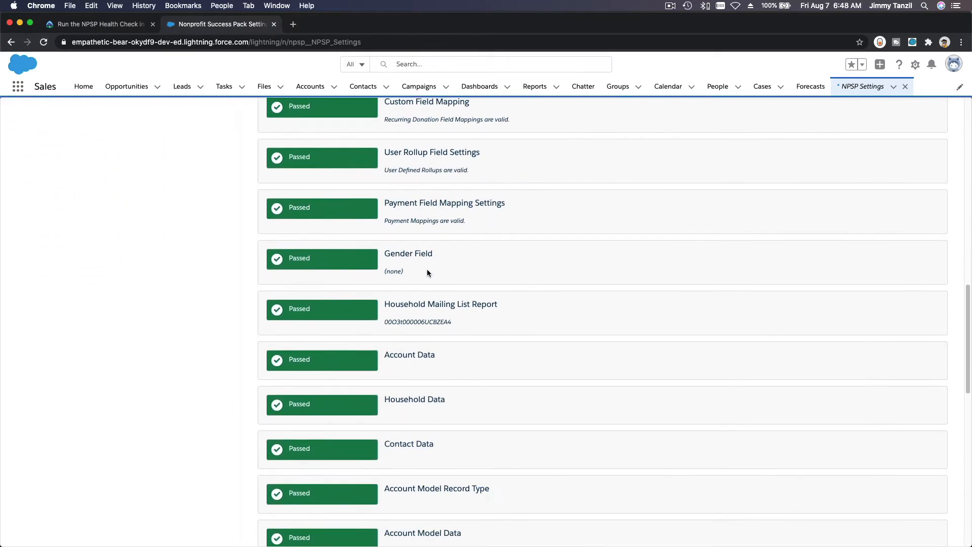
{"action": "scroll", "coordinate": [427, 272], "scroll_direction": "down", "scroll_amount": 3}
{"action": "scroll", "coordinate": [426, 272], "scroll_direction": "down", "scroll_amount": 4}
{"action": "scroll", "coordinate": [428, 272], "scroll_direction": "down", "scroll_amount": 1}
{"action": "scroll", "coordinate": [426, 272], "scroll_direction": "down", "scroll_amount": 1}
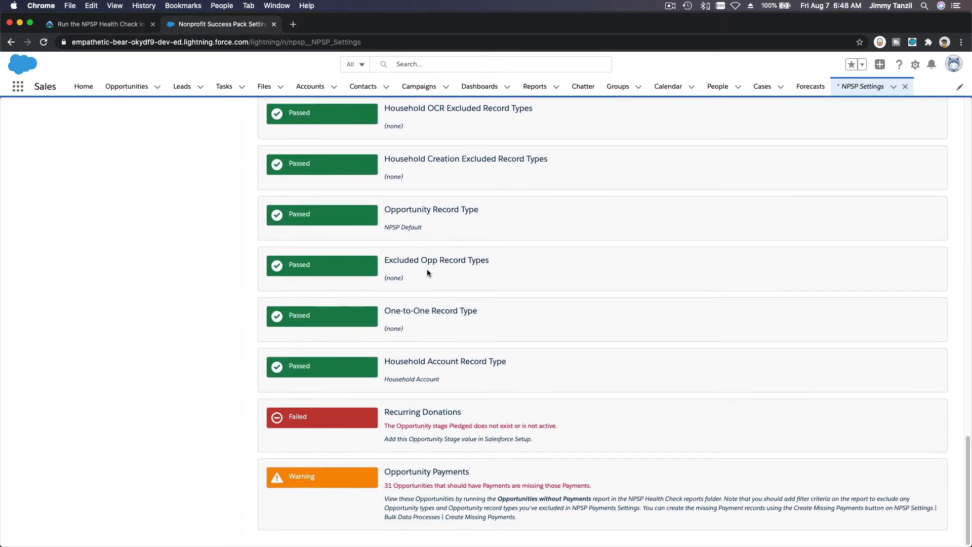
{"action": "scroll", "coordinate": [428, 271], "scroll_direction": "up", "scroll_amount": 1}
{"action": "scroll", "coordinate": [428, 270], "scroll_direction": "up", "scroll_amount": 4}
{"action": "scroll", "coordinate": [427, 270], "scroll_direction": "up", "scroll_amount": 4}
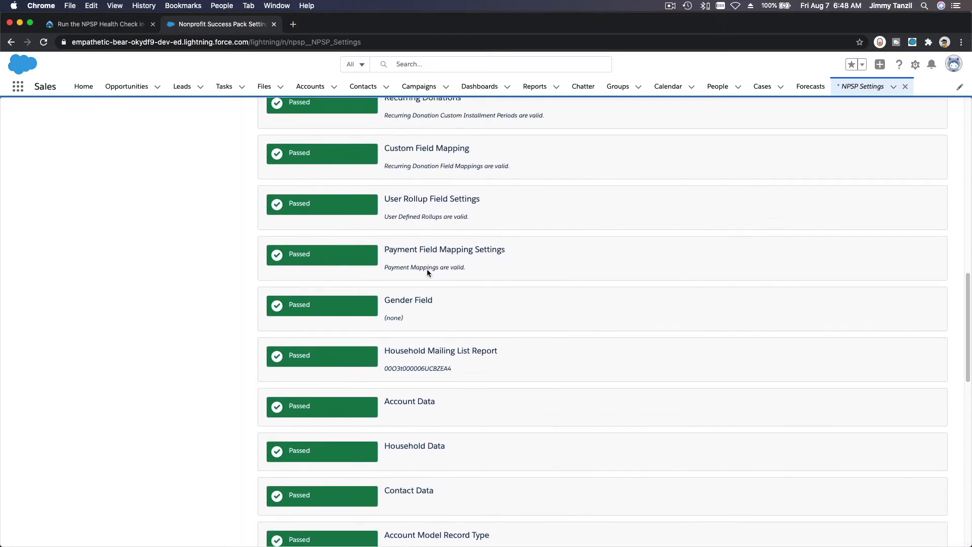
{"action": "scroll", "coordinate": [427, 269], "scroll_direction": "up", "scroll_amount": 4}
{"action": "scroll", "coordinate": [426, 269], "scroll_direction": "up", "scroll_amount": 3}
{"action": "scroll", "coordinate": [428, 269], "scroll_direction": "up", "scroll_amount": 3}
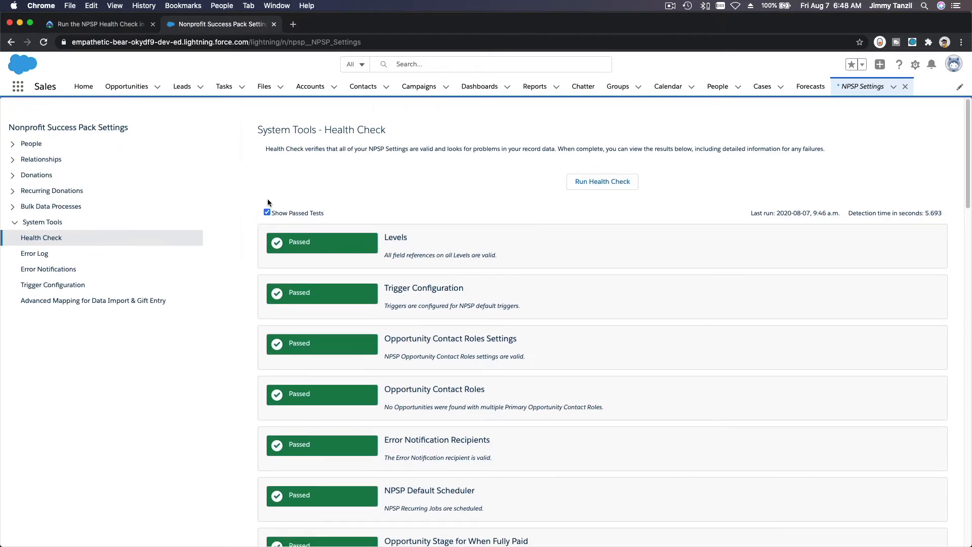
{"action": "left_click", "coordinate": [267, 214]}
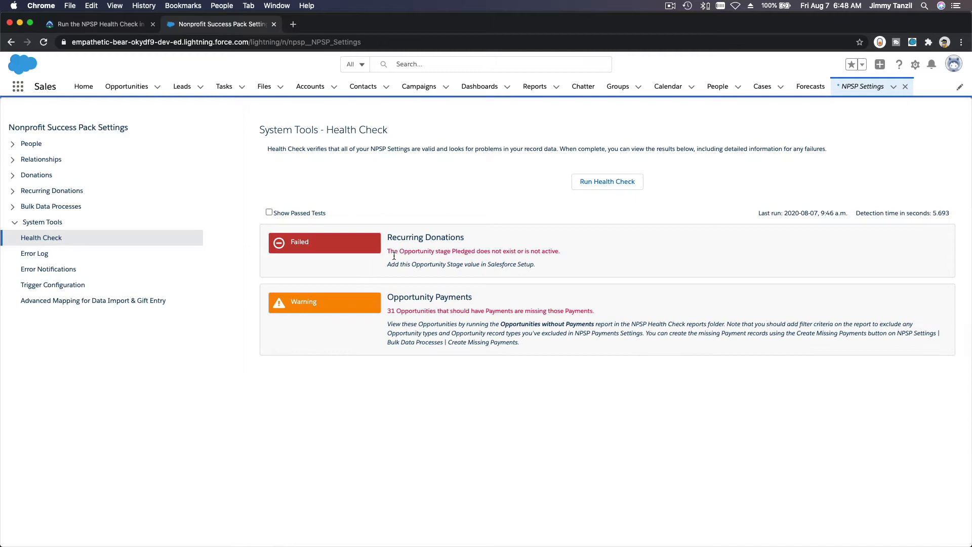
Read the Recurring Donations Pledged-stage fix and the Opportunity Payments explanation, then go to Reports.
{"action": "triple_click", "coordinate": [390, 265]}
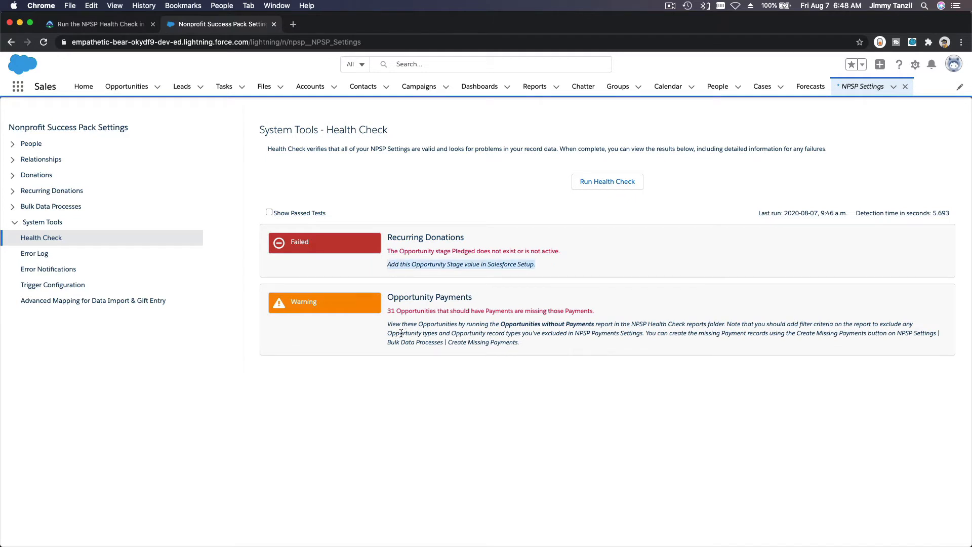
{"action": "left_click", "coordinate": [389, 322]}
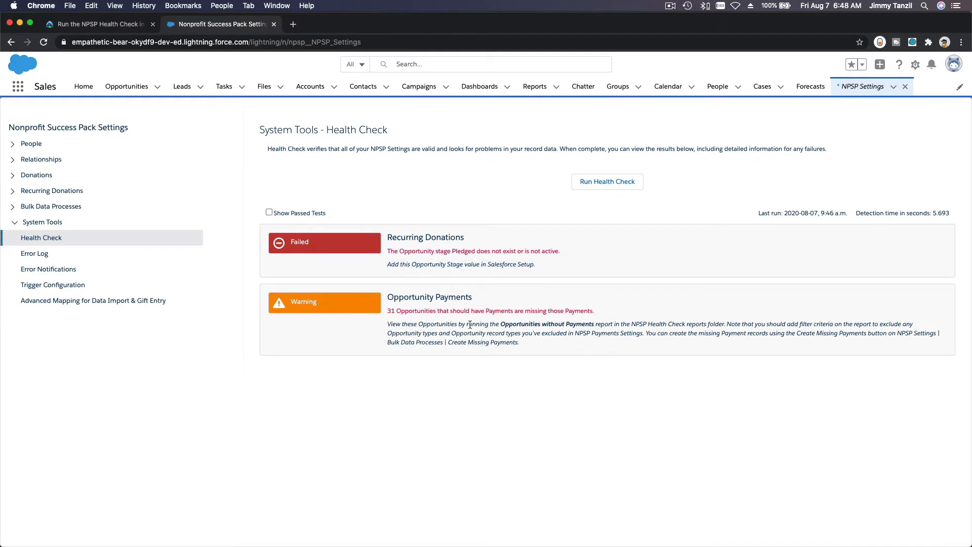
{"action": "left_click_drag", "start_coordinate": [524, 343], "coordinate": [387, 328]}
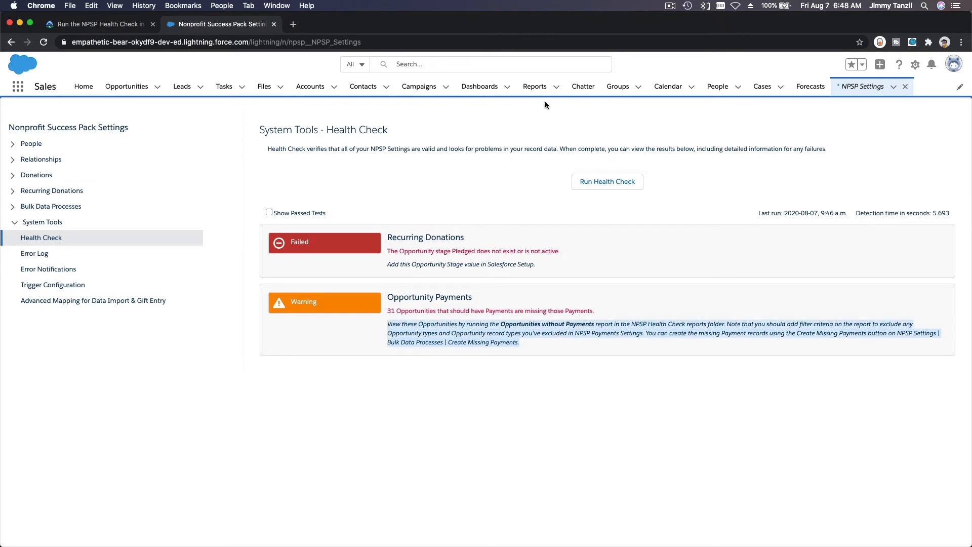
{"action": "left_click", "coordinate": [535, 87]}
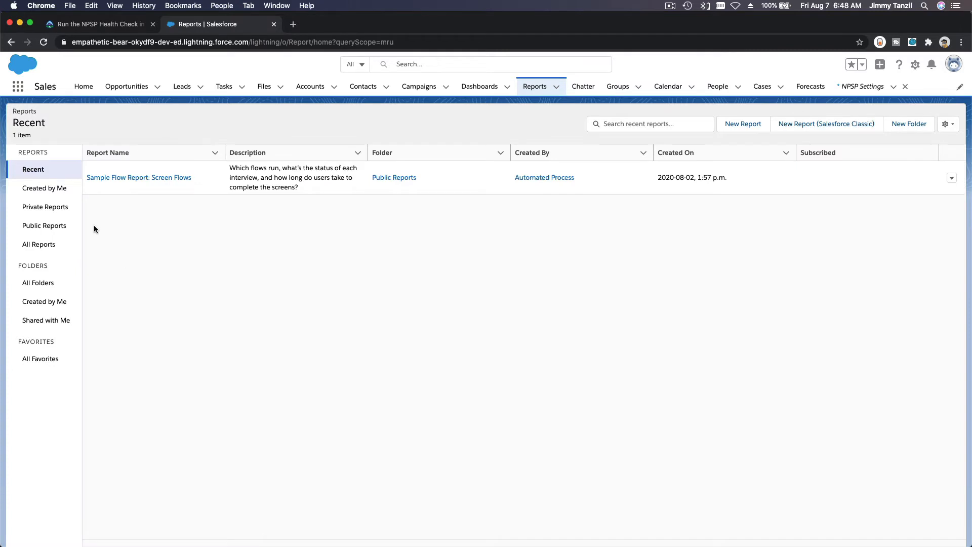
Reach the NPSP Health Check folder via All Folders and open the Opportunities without Payments report.
{"action": "left_click", "coordinate": [52, 246]}
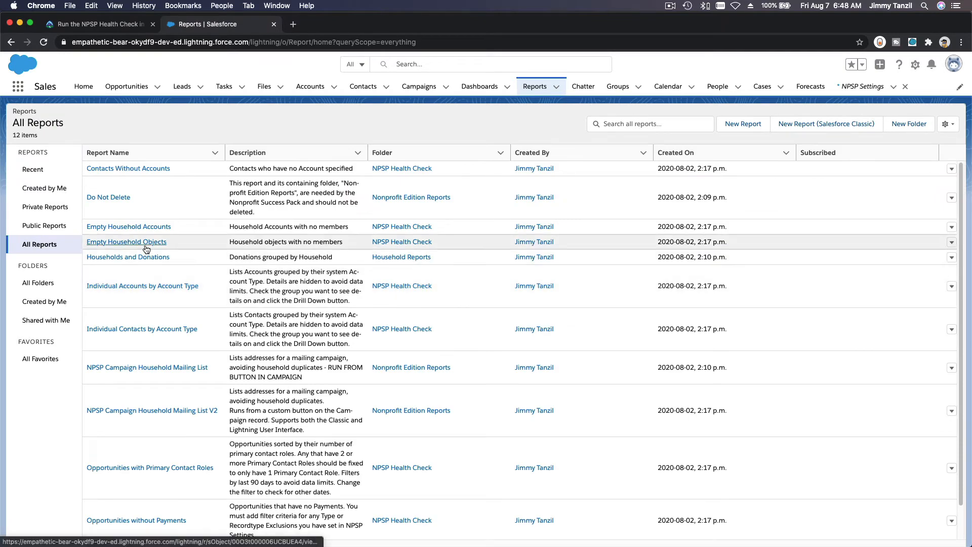
{"action": "left_click", "coordinate": [50, 287]}
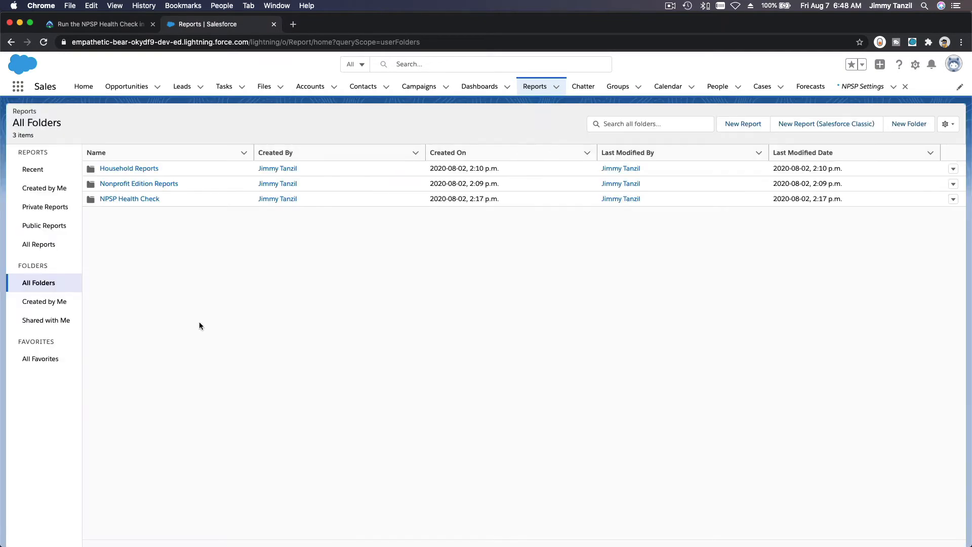
{"action": "left_click", "coordinate": [133, 199]}
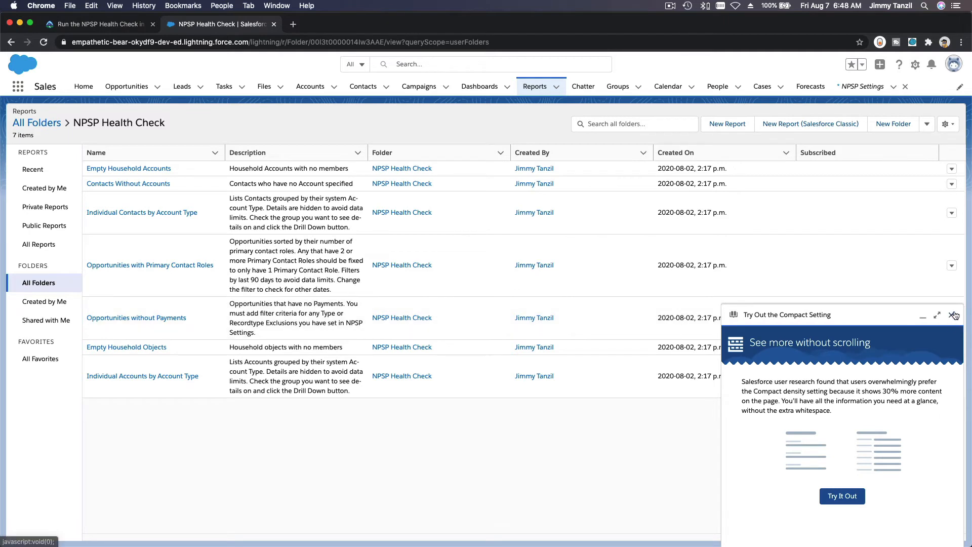
{"action": "left_click", "coordinate": [955, 315]}
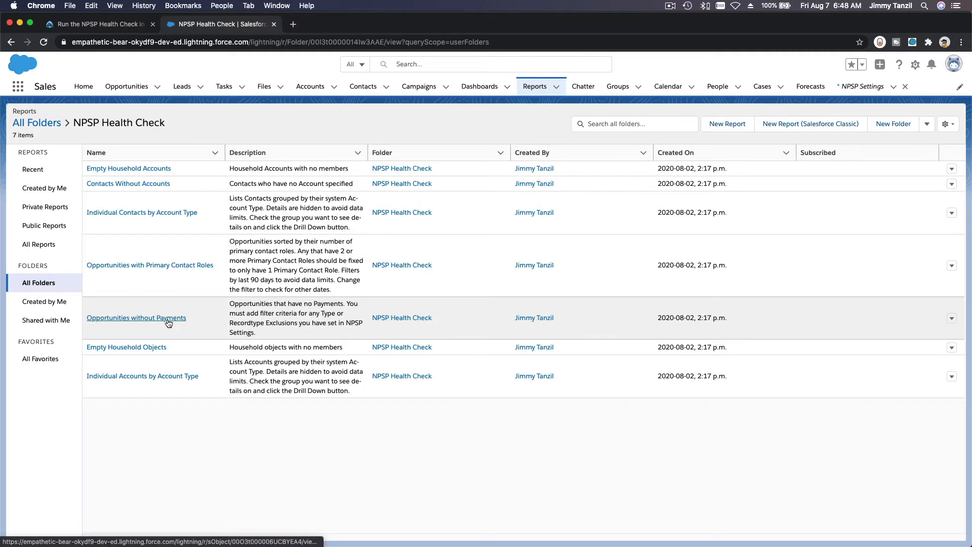
{"action": "left_click", "coordinate": [168, 318]}
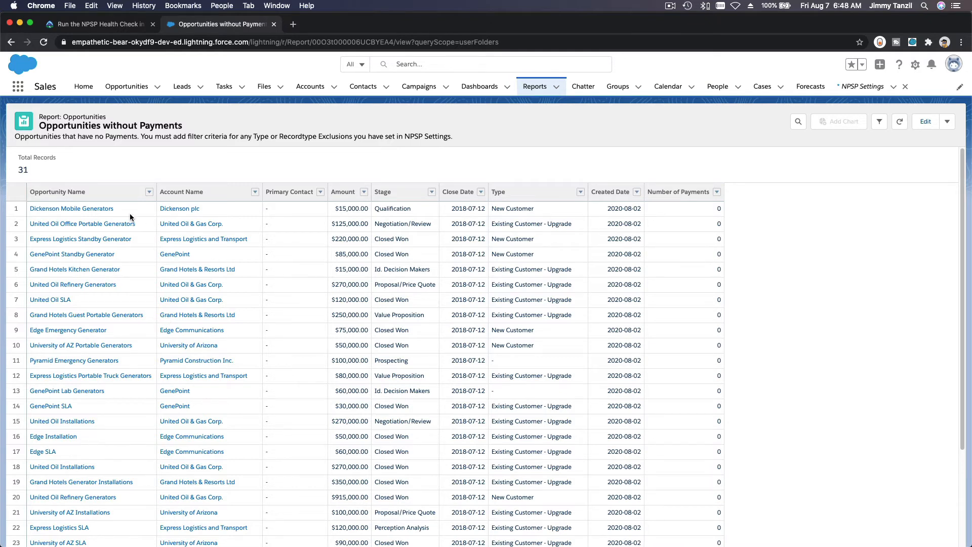
{"action": "scroll", "coordinate": [130, 213], "scroll_direction": "down", "scroll_amount": 1}
{"action": "scroll", "coordinate": [130, 213], "scroll_direction": "down", "scroll_amount": 3}
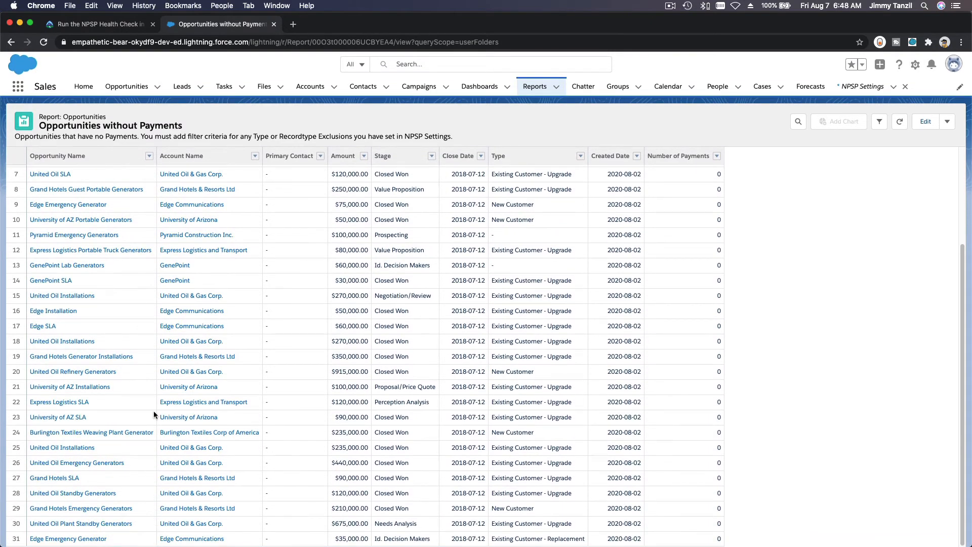
{"action": "scroll", "coordinate": [154, 414], "scroll_direction": "up", "scroll_amount": 2}
{"action": "scroll", "coordinate": [154, 411], "scroll_direction": "up", "scroll_amount": 2}
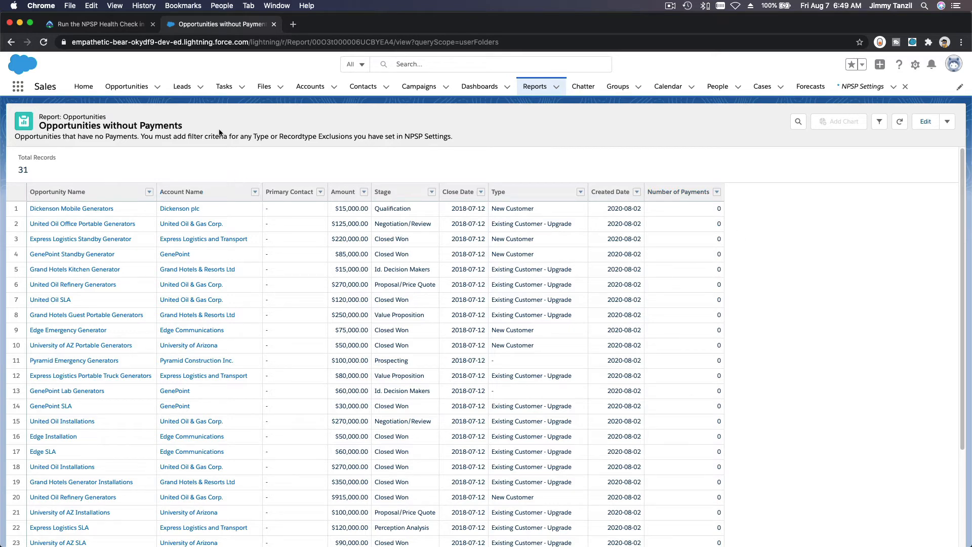
Review the 31 opportunities missing payments and return to the Trailhead Health Check article.
{"action": "left_click", "coordinate": [100, 29]}
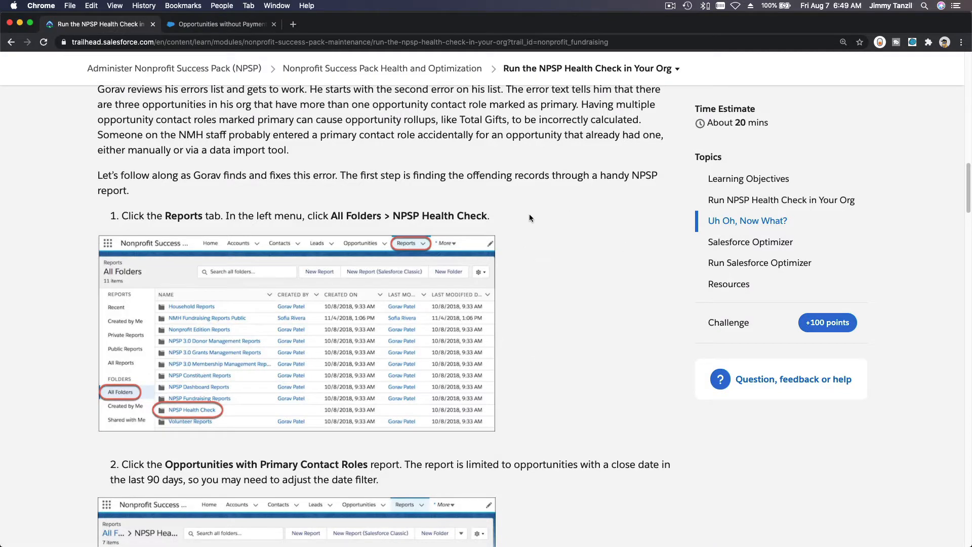
{"action": "scroll", "coordinate": [530, 218], "scroll_direction": "down", "scroll_amount": 1}
{"action": "scroll", "coordinate": [529, 218], "scroll_direction": "down", "scroll_amount": 2}
{"action": "scroll", "coordinate": [529, 217], "scroll_direction": "down", "scroll_amount": 4}
{"action": "scroll", "coordinate": [529, 219], "scroll_direction": "down", "scroll_amount": 3}
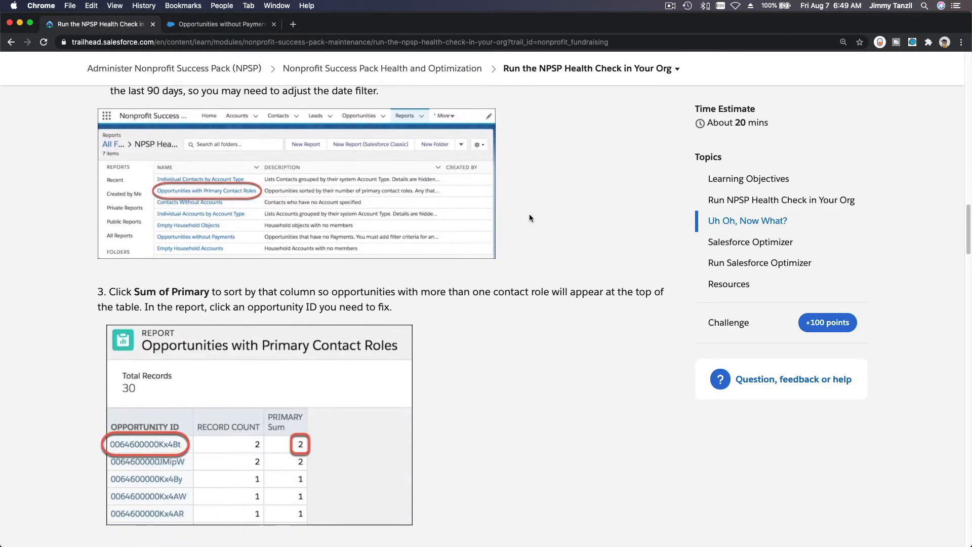
{"action": "scroll", "coordinate": [530, 218], "scroll_direction": "down", "scroll_amount": 4}
{"action": "scroll", "coordinate": [530, 218], "scroll_direction": "down", "scroll_amount": 4}
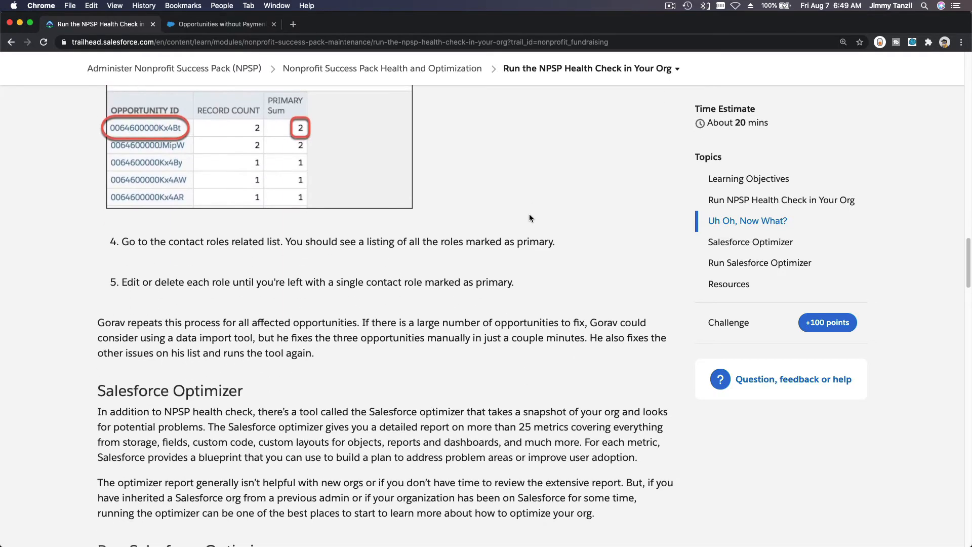
{"action": "scroll", "coordinate": [529, 217], "scroll_direction": "down", "scroll_amount": 4}
Read the Salesforce Optimizer section, highlighting its heading and the PDF note in step 3.
{"action": "double_click", "coordinate": [219, 221]}
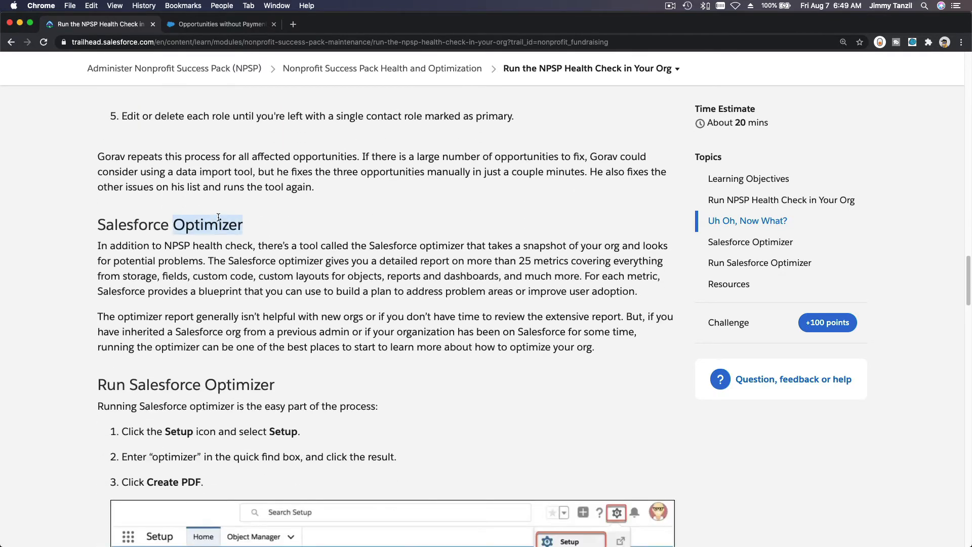
{"action": "left_click", "coordinate": [218, 221]}
{"action": "scroll", "coordinate": [315, 236], "scroll_direction": "down", "scroll_amount": 3}
{"action": "scroll", "coordinate": [346, 228], "scroll_direction": "down", "scroll_amount": 2}
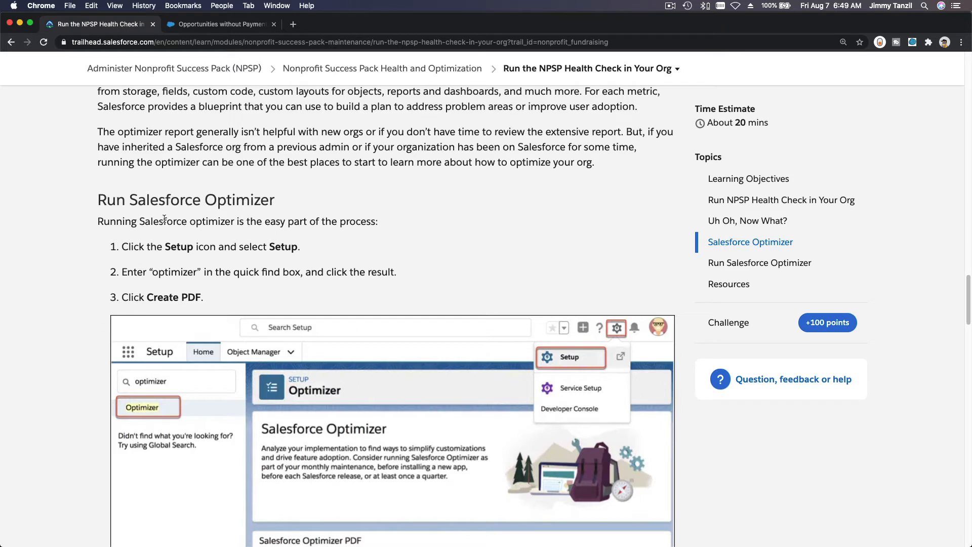
{"action": "scroll", "coordinate": [181, 230], "scroll_direction": "down", "scroll_amount": 1}
{"action": "scroll", "coordinate": [180, 239], "scroll_direction": "down", "scroll_amount": 3}
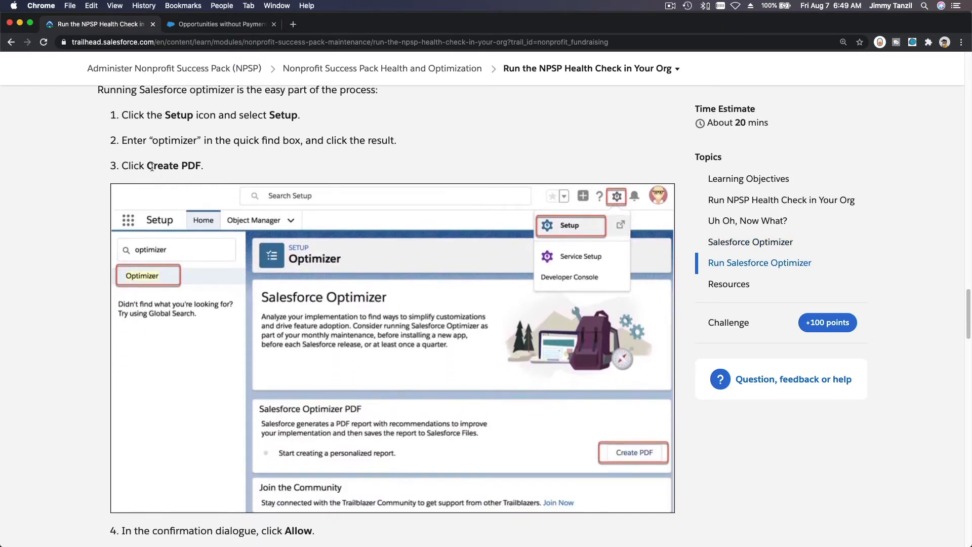
{"action": "double_click", "coordinate": [190, 166]}
{"action": "scroll", "coordinate": [254, 198], "scroll_direction": "down", "scroll_amount": 2}
{"action": "scroll", "coordinate": [254, 198], "scroll_direction": "down", "scroll_amount": 2}
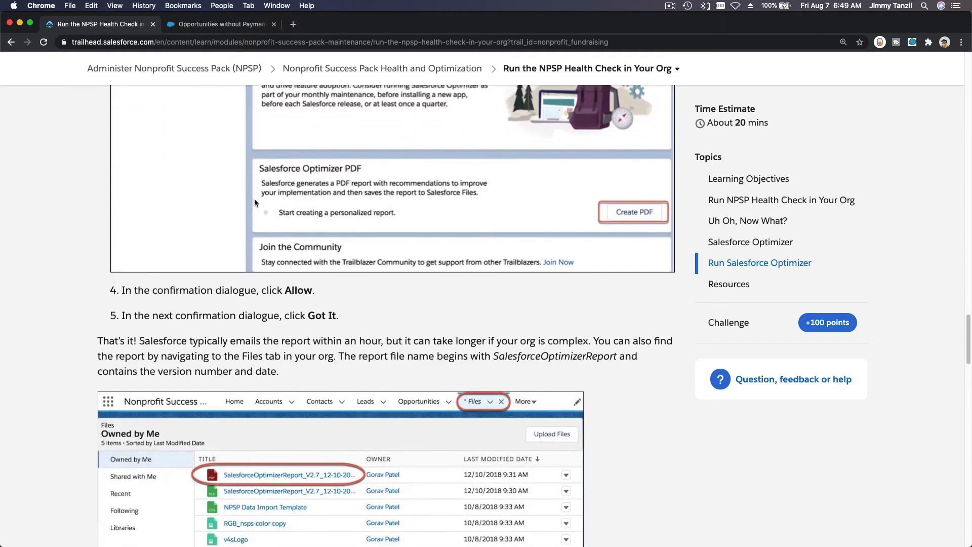
{"action": "scroll", "coordinate": [255, 198], "scroll_direction": "down", "scroll_amount": 1}
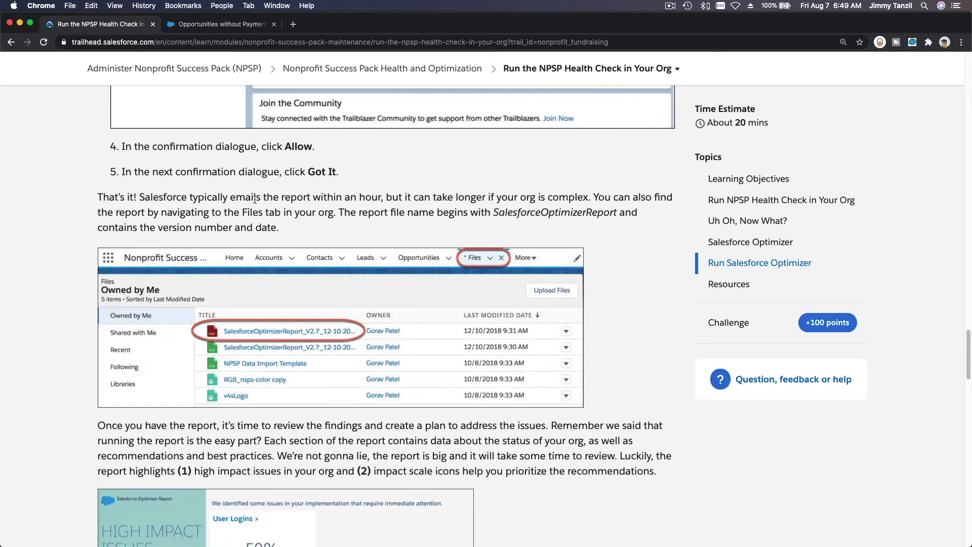
{"action": "scroll", "coordinate": [254, 199], "scroll_direction": "down", "scroll_amount": 1}
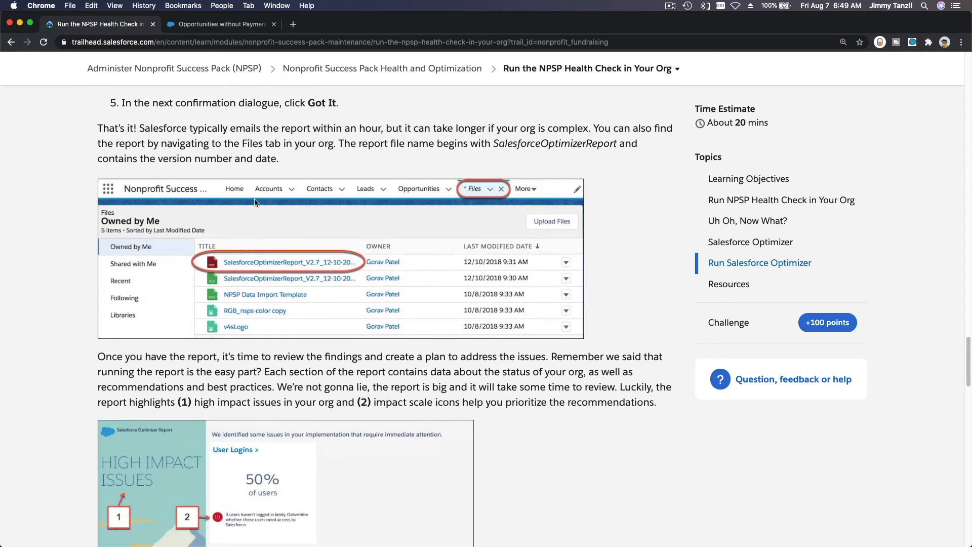
{"action": "scroll", "coordinate": [254, 201], "scroll_direction": "down", "scroll_amount": 1}
{"action": "scroll", "coordinate": [255, 201], "scroll_direction": "down", "scroll_amount": 1}
{"action": "scroll", "coordinate": [255, 201], "scroll_direction": "down", "scroll_amount": 3}
{"action": "scroll", "coordinate": [254, 201], "scroll_direction": "down", "scroll_amount": 2}
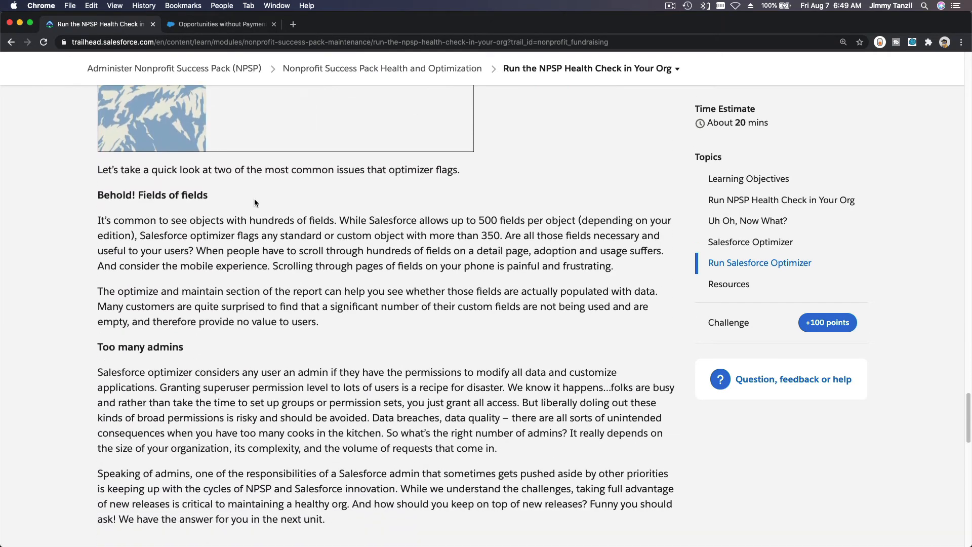
{"action": "scroll", "coordinate": [254, 202], "scroll_direction": "down", "scroll_amount": 1}
{"action": "scroll", "coordinate": [255, 203], "scroll_direction": "down", "scroll_amount": 1}
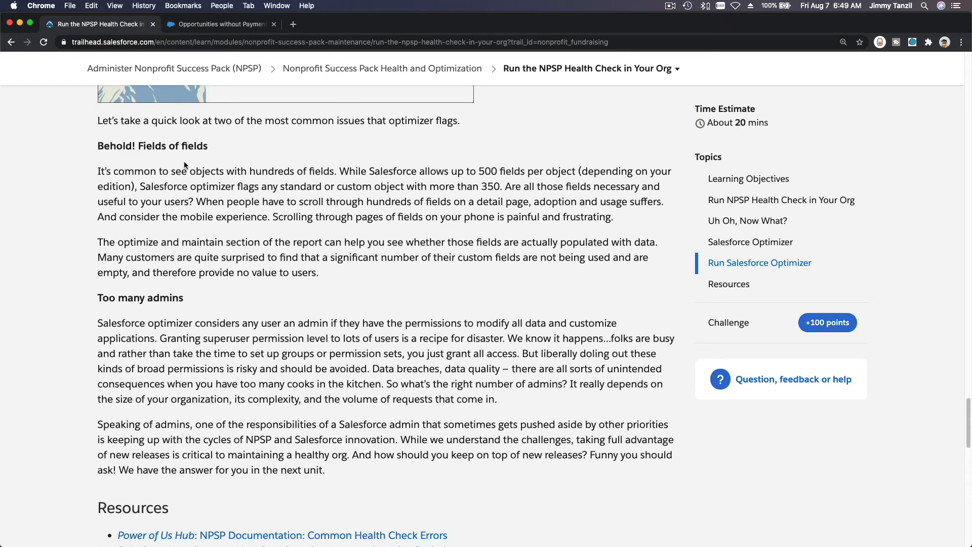
Highlight the 'Behold! Fields of fields' and 'Too many admins' issues and dismiss the battery notification.
{"action": "triple_click", "coordinate": [178, 146]}
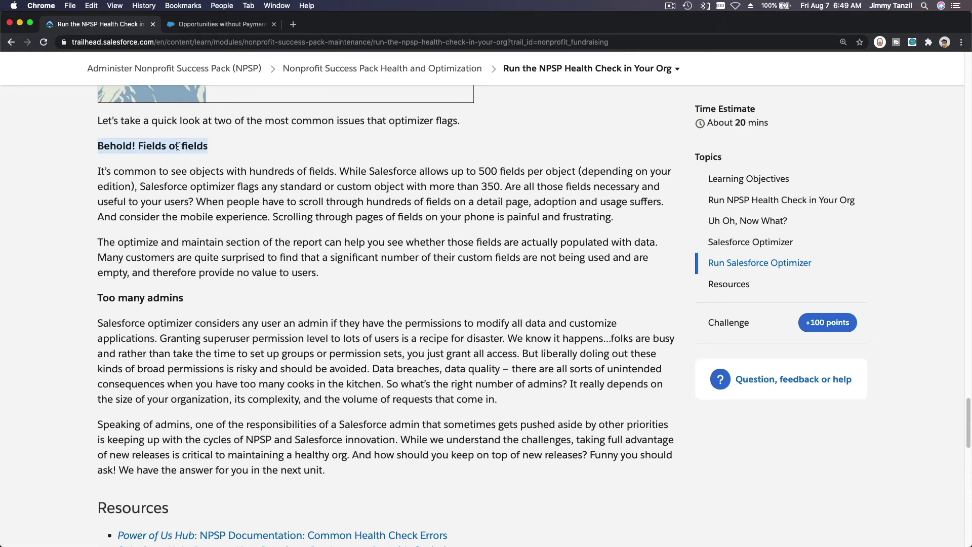
{"action": "triple_click", "coordinate": [167, 297]}
{"action": "left_click", "coordinate": [243, 294]}
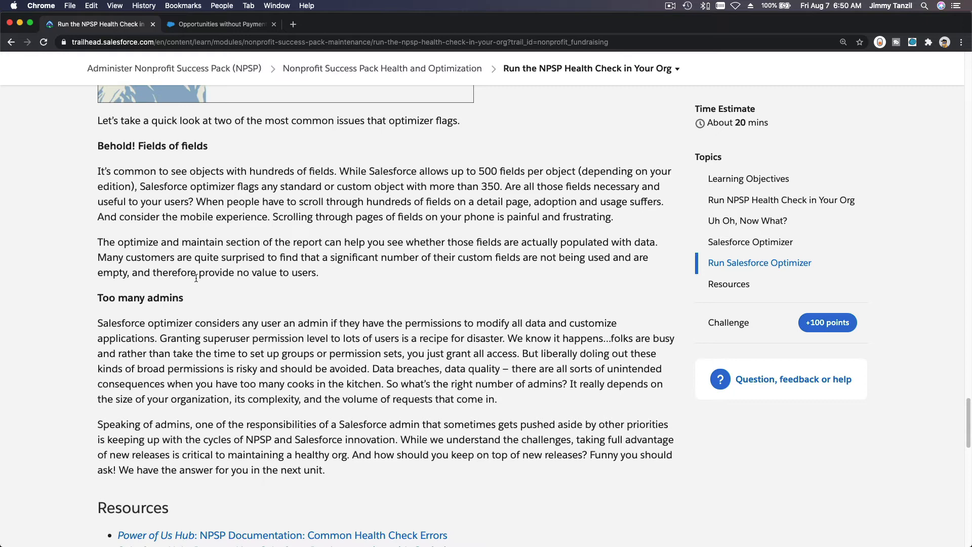
{"action": "triple_click", "coordinate": [141, 145]}
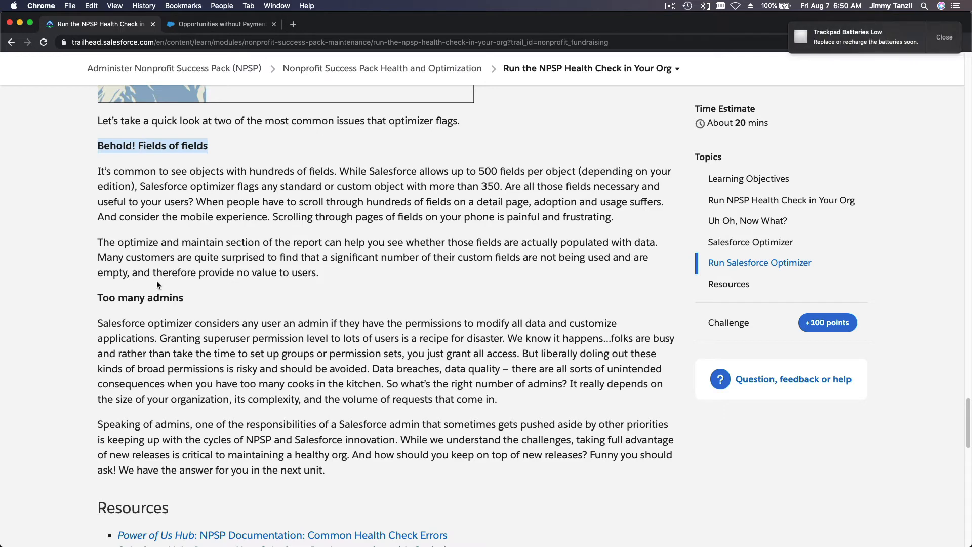
{"action": "left_click", "coordinate": [942, 47]}
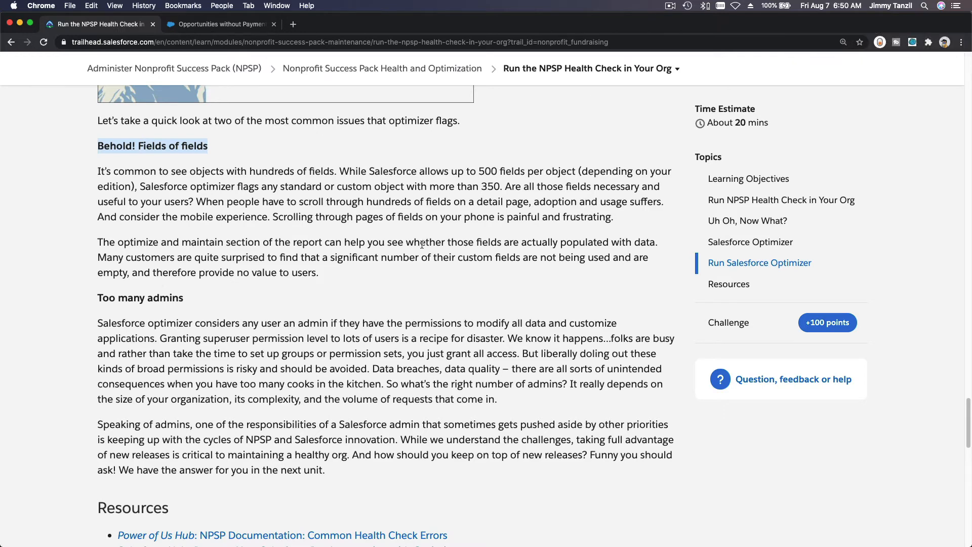
{"action": "scroll", "coordinate": [344, 387], "scroll_direction": "down", "scroll_amount": 1}
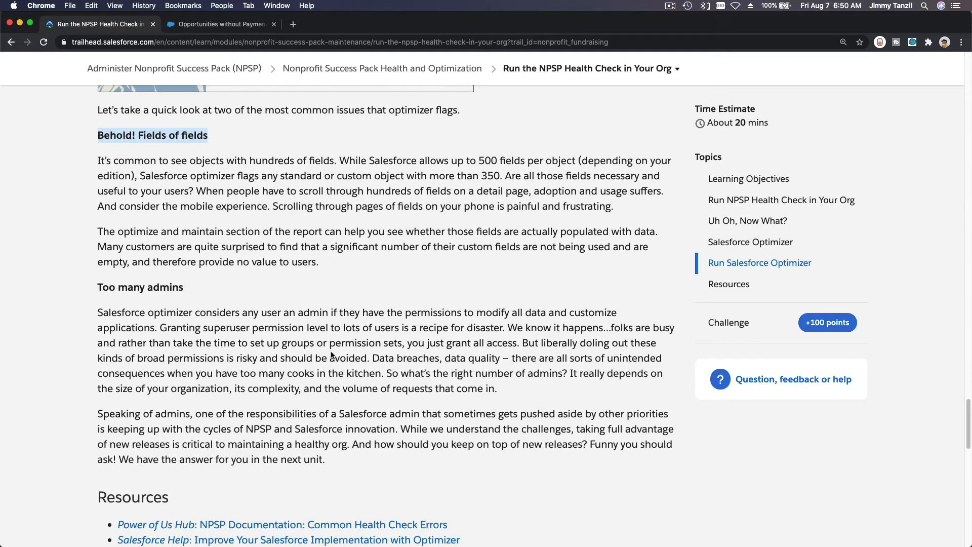
{"action": "scroll", "coordinate": [357, 256], "scroll_direction": "up", "scroll_amount": 1}
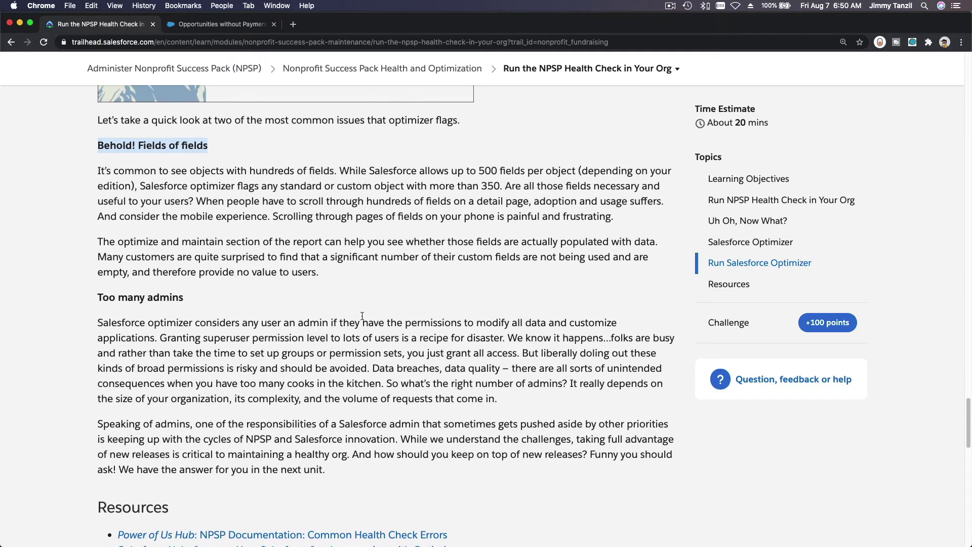
From the report tab, reach Setup in a new tab and search Quick Find for 'opti' to list Optimizer.
{"action": "left_click", "coordinate": [220, 23]}
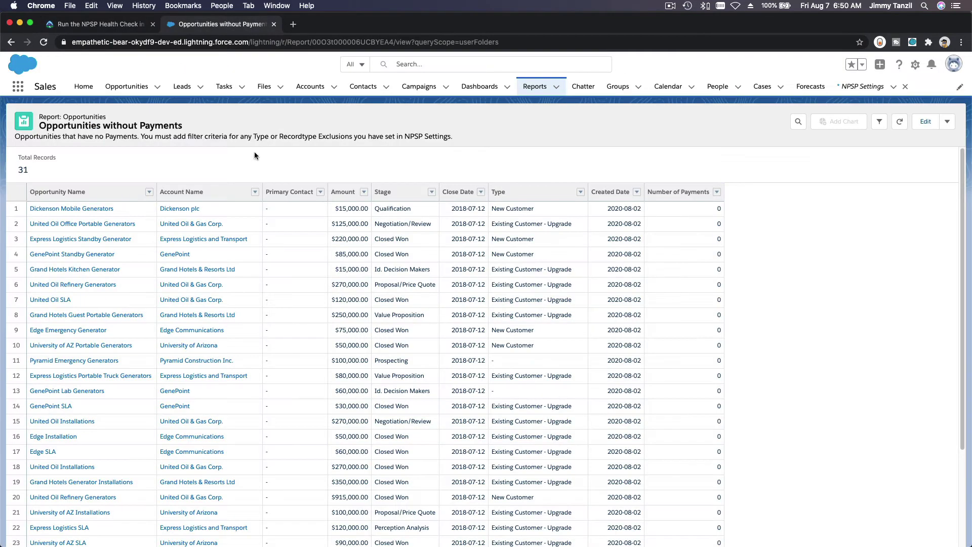
{"action": "left_click", "coordinate": [915, 64]}
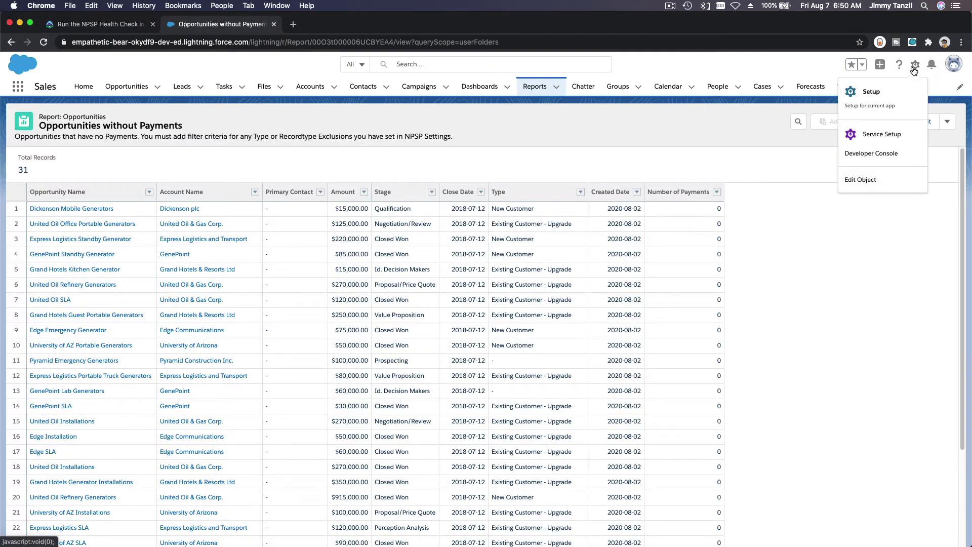
{"action": "left_click", "coordinate": [873, 93]}
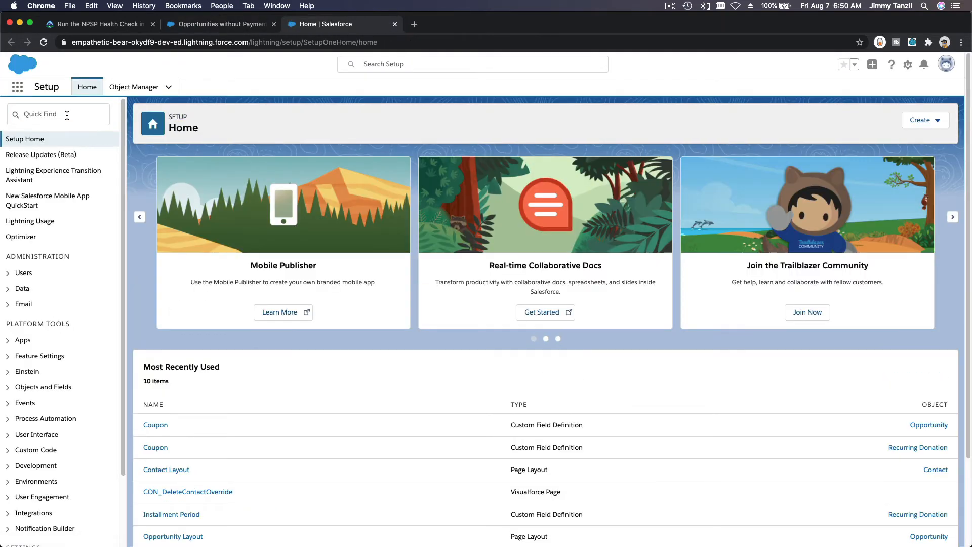
{"action": "left_click", "coordinate": [67, 115]}
{"action": "type", "text": "opti"}
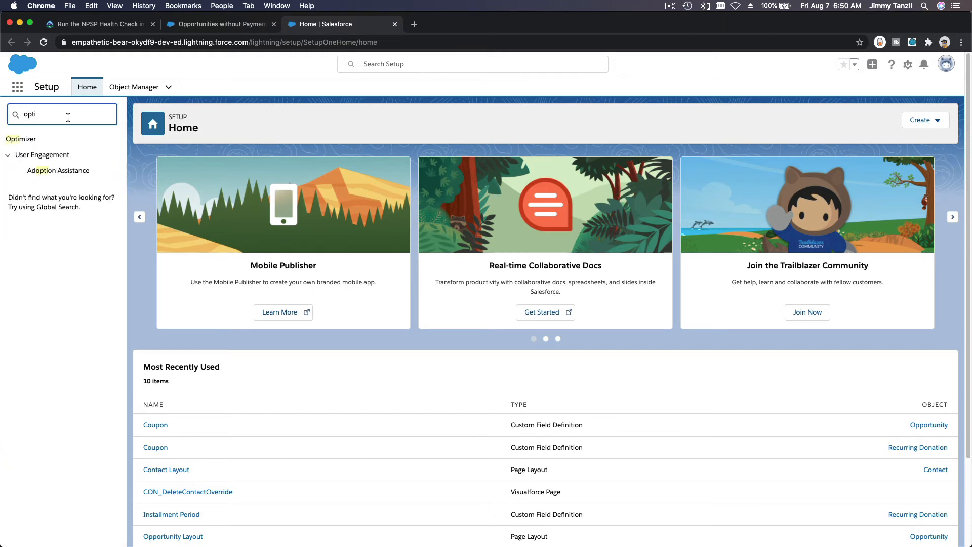
{"action": "double_click", "coordinate": [67, 117]}
{"action": "left_click", "coordinate": [86, 27]}
{"action": "scroll", "coordinate": [147, 213], "scroll_direction": "up", "scroll_amount": 2}
{"action": "scroll", "coordinate": [146, 212], "scroll_direction": "up", "scroll_amount": 3}
{"action": "scroll", "coordinate": [147, 213], "scroll_direction": "up", "scroll_amount": 3}
{"action": "scroll", "coordinate": [147, 212], "scroll_direction": "up", "scroll_amount": 4}
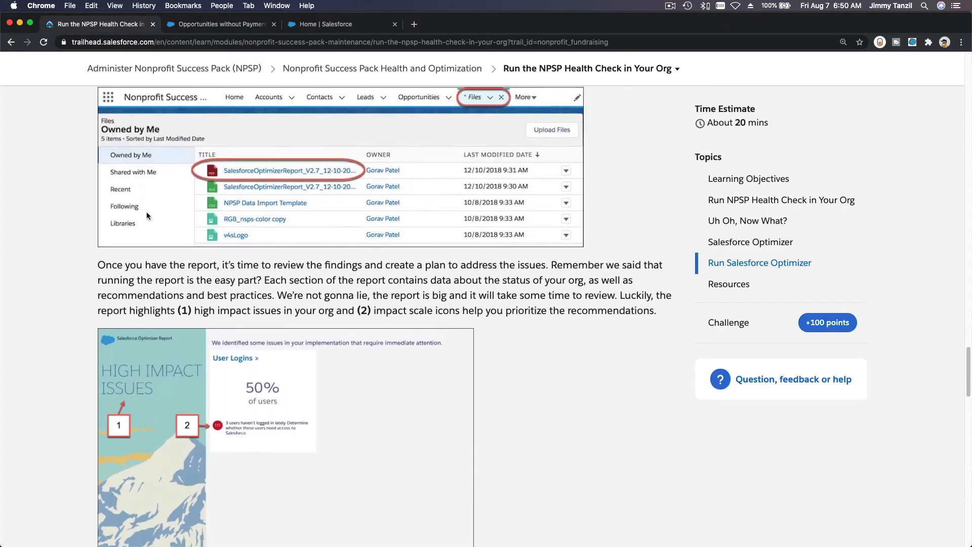
{"action": "scroll", "coordinate": [147, 213], "scroll_direction": "up", "scroll_amount": 2}
{"action": "scroll", "coordinate": [147, 213], "scroll_direction": "up", "scroll_amount": 3}
{"action": "scroll", "coordinate": [147, 212], "scroll_direction": "up", "scroll_amount": 4}
{"action": "scroll", "coordinate": [146, 212], "scroll_direction": "up", "scroll_amount": 1}
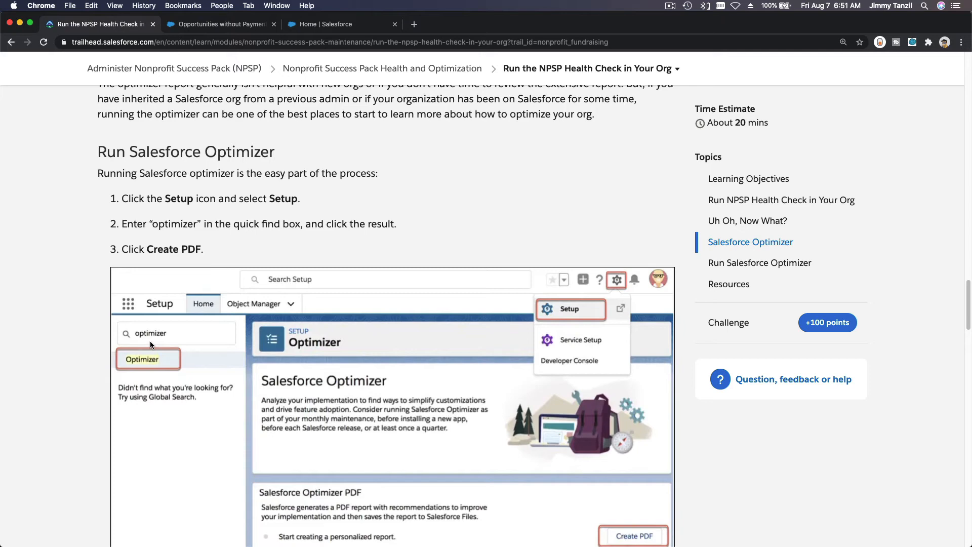
{"action": "left_click", "coordinate": [317, 24]}
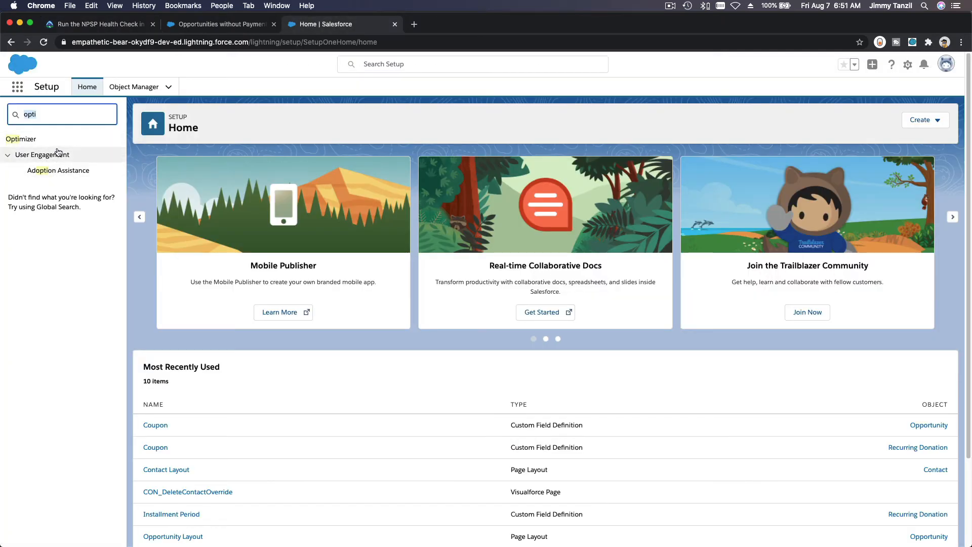
Answer the quiz with C (runs tests on NPSP settings) and D (when you inherit an org) and submit it.
{"action": "left_click", "coordinate": [103, 26]}
{"action": "scroll", "coordinate": [412, 346], "scroll_direction": "down", "scroll_amount": 10}
{"action": "scroll", "coordinate": [411, 347], "scroll_direction": "down", "scroll_amount": 5}
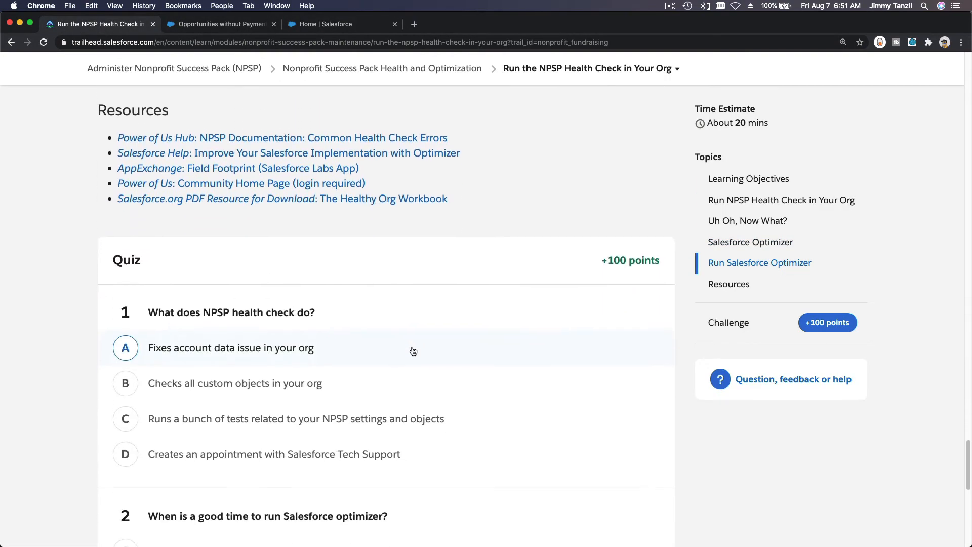
{"action": "scroll", "coordinate": [412, 351], "scroll_direction": "down", "scroll_amount": 2}
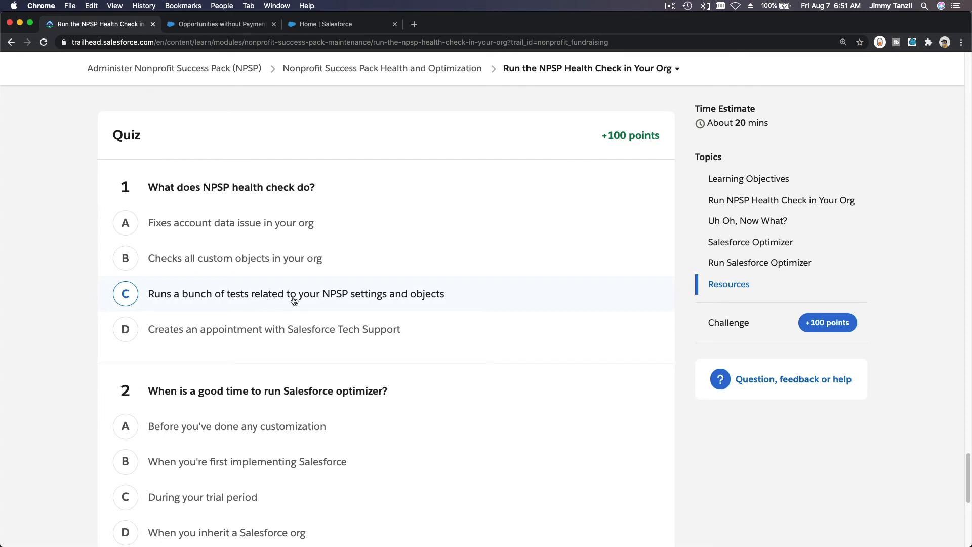
{"action": "left_click", "coordinate": [348, 299]}
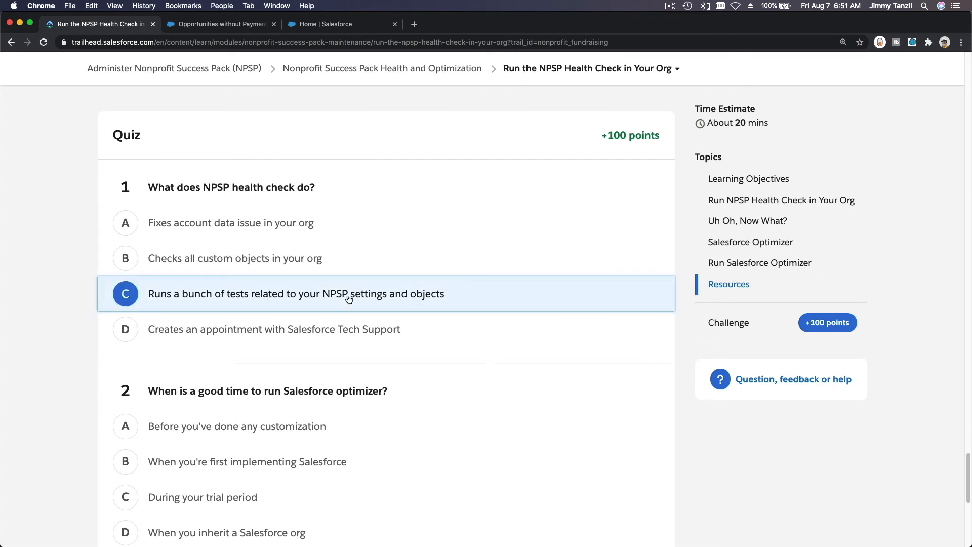
{"action": "scroll", "coordinate": [349, 299], "scroll_direction": "down", "scroll_amount": 5}
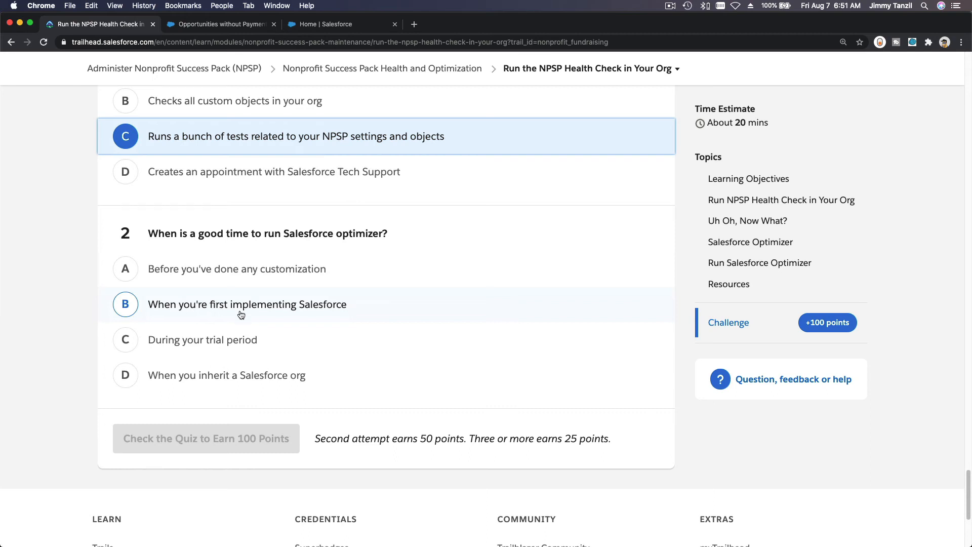
{"action": "left_click", "coordinate": [217, 382]}
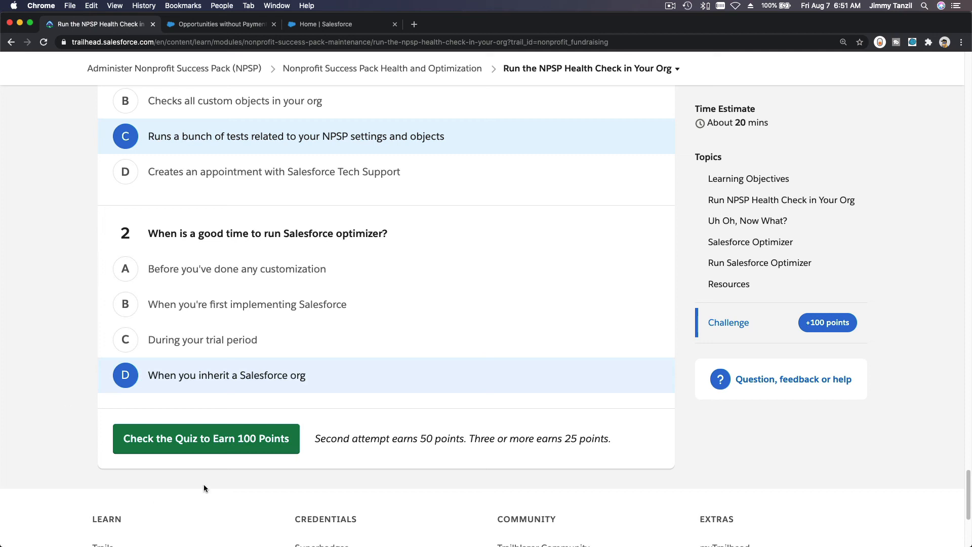
{"action": "left_click", "coordinate": [219, 447]}
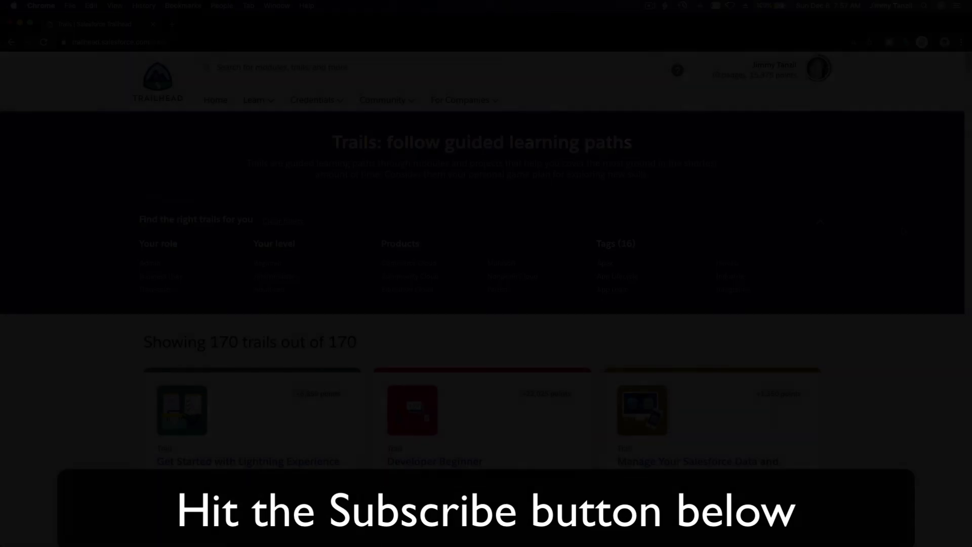
{"action": "scroll", "coordinate": [902, 228], "scroll_direction": "down", "scroll_amount": 10}
{"action": "scroll", "coordinate": [901, 227], "scroll_direction": "down", "scroll_amount": 10}
{"action": "scroll", "coordinate": [901, 227], "scroll_direction": "down", "scroll_amount": 10}
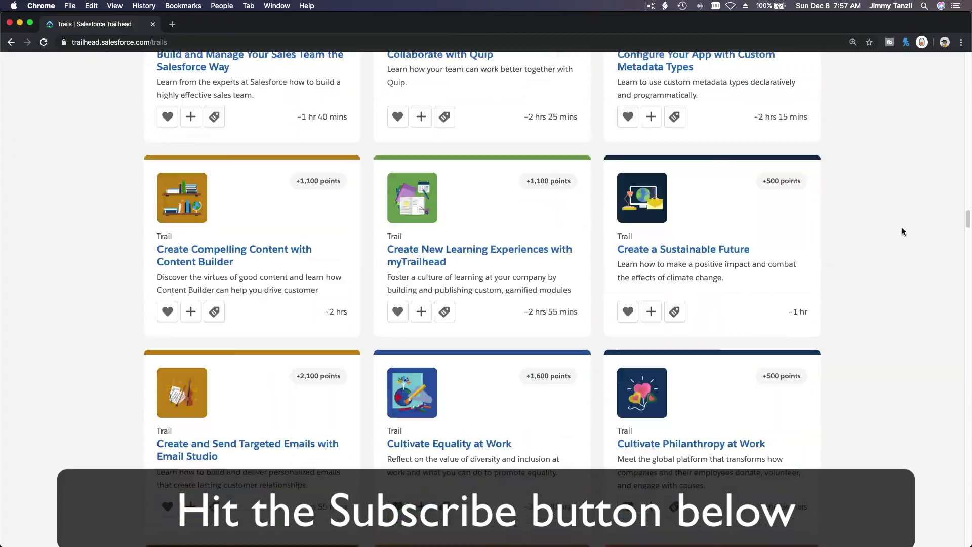
{"action": "scroll", "coordinate": [902, 228], "scroll_direction": "down", "scroll_amount": 10}
{"action": "scroll", "coordinate": [901, 227], "scroll_direction": "down", "scroll_amount": 5}
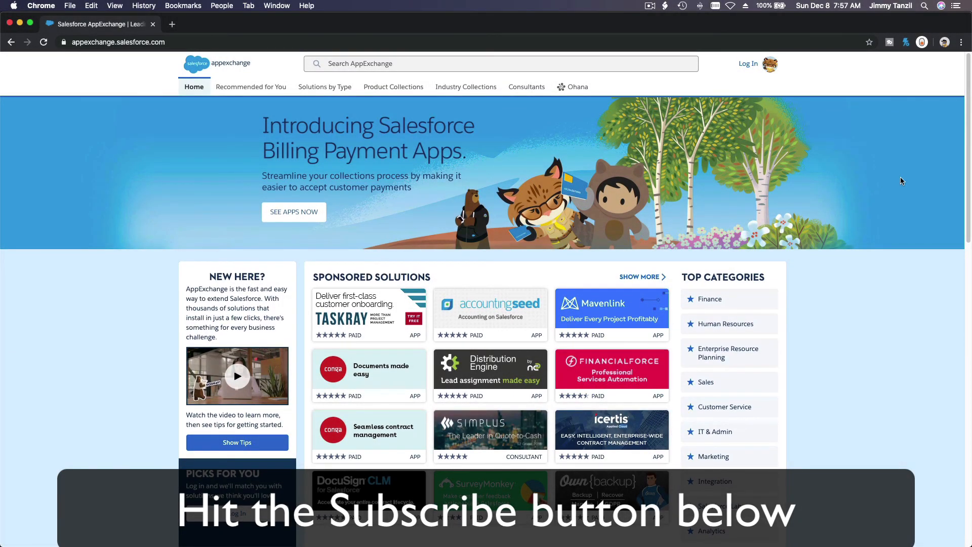
{"action": "scroll", "coordinate": [901, 180], "scroll_direction": "down", "scroll_amount": 5}
{"action": "scroll", "coordinate": [901, 180], "scroll_direction": "down", "scroll_amount": 2}
{"action": "scroll", "coordinate": [901, 181], "scroll_direction": "down", "scroll_amount": 5}
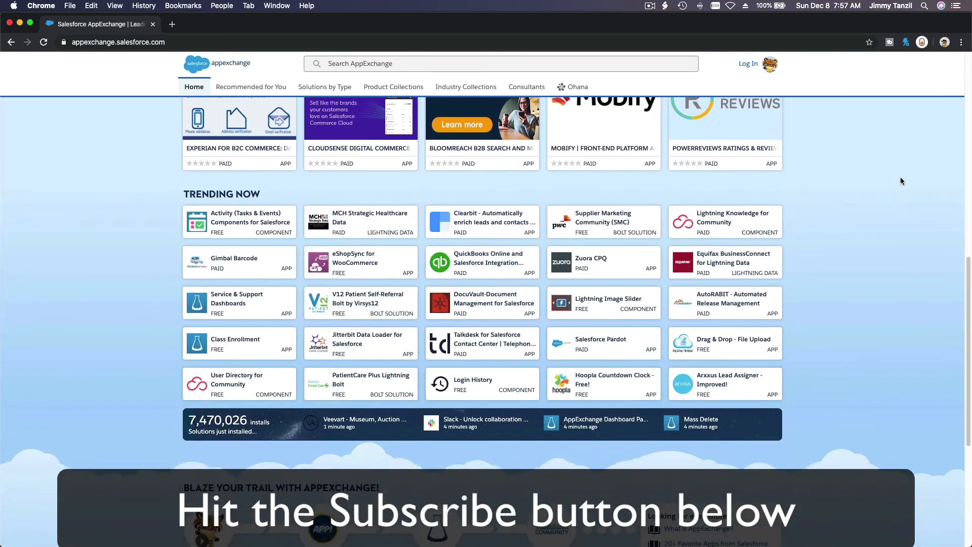
{"action": "scroll", "coordinate": [901, 180], "scroll_direction": "down", "scroll_amount": 5}
{"action": "scroll", "coordinate": [901, 180], "scroll_direction": "down", "scroll_amount": 3}
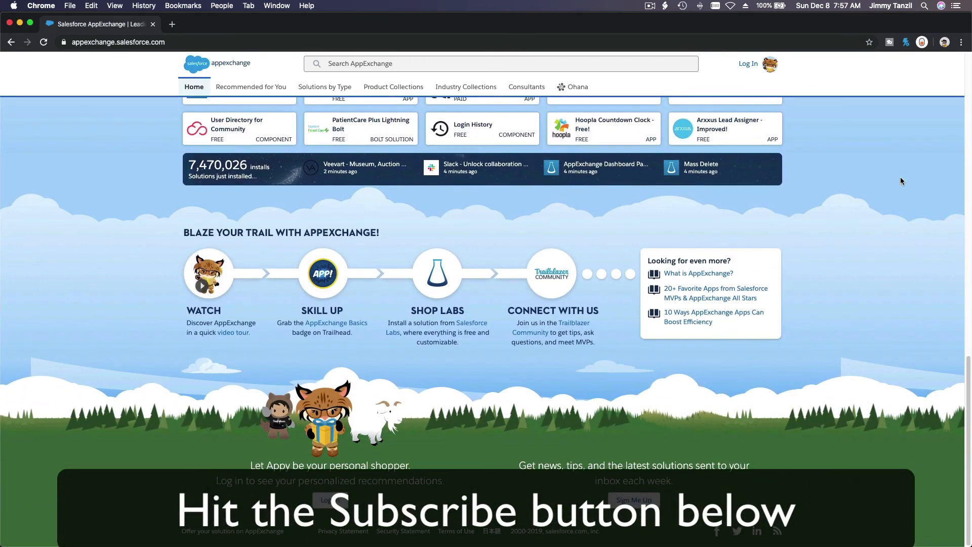